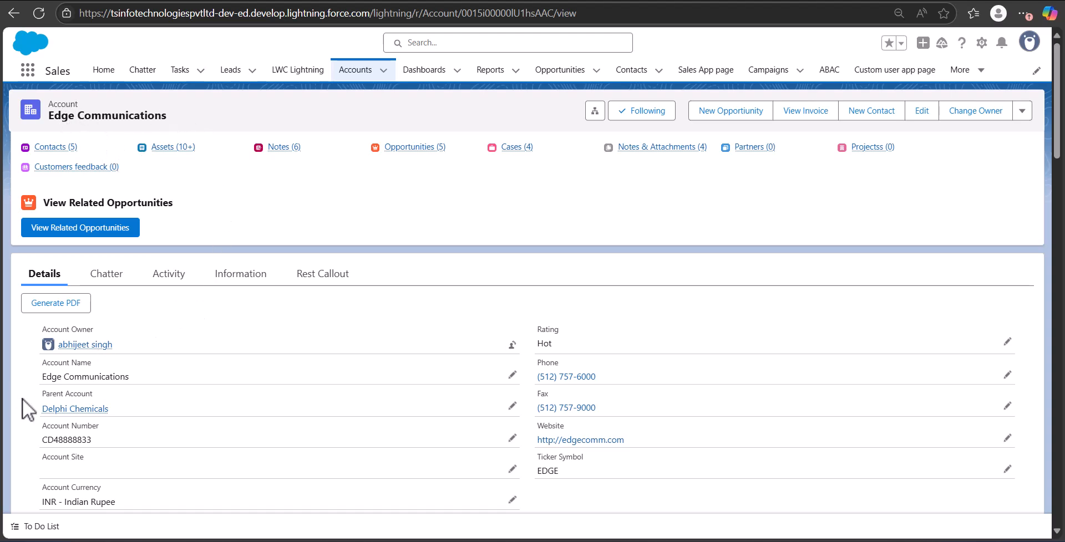
View the parent account Delphi Chemicals from the Edge Communications record, and return to the accounts list
mouse_move(67, 413)
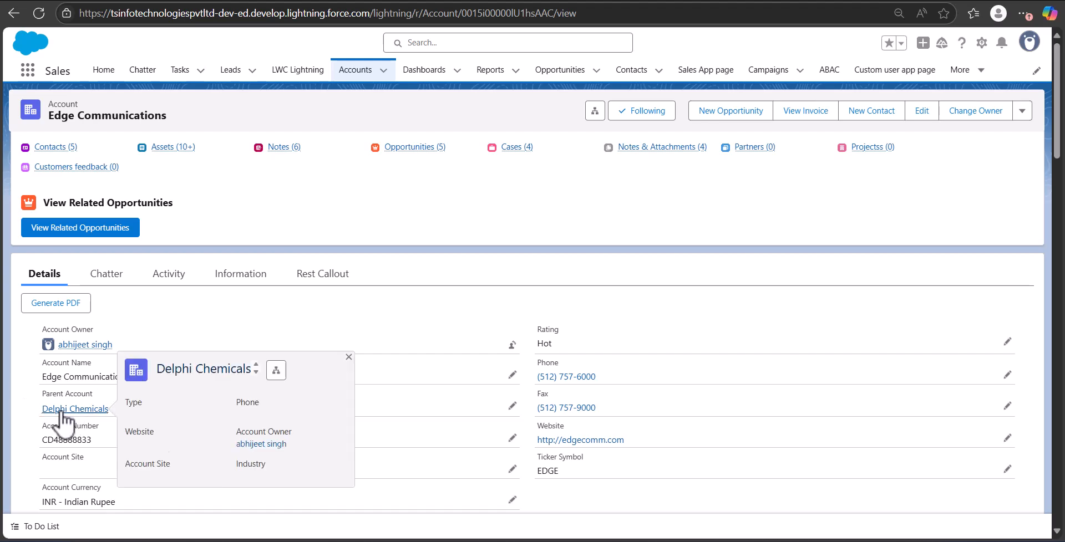
click(69, 411)
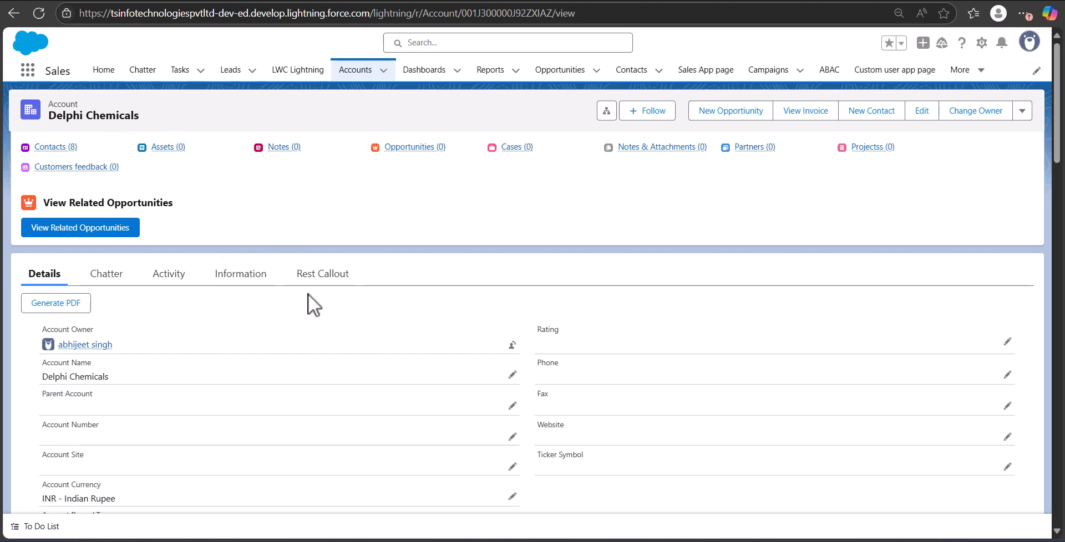
click(350, 74)
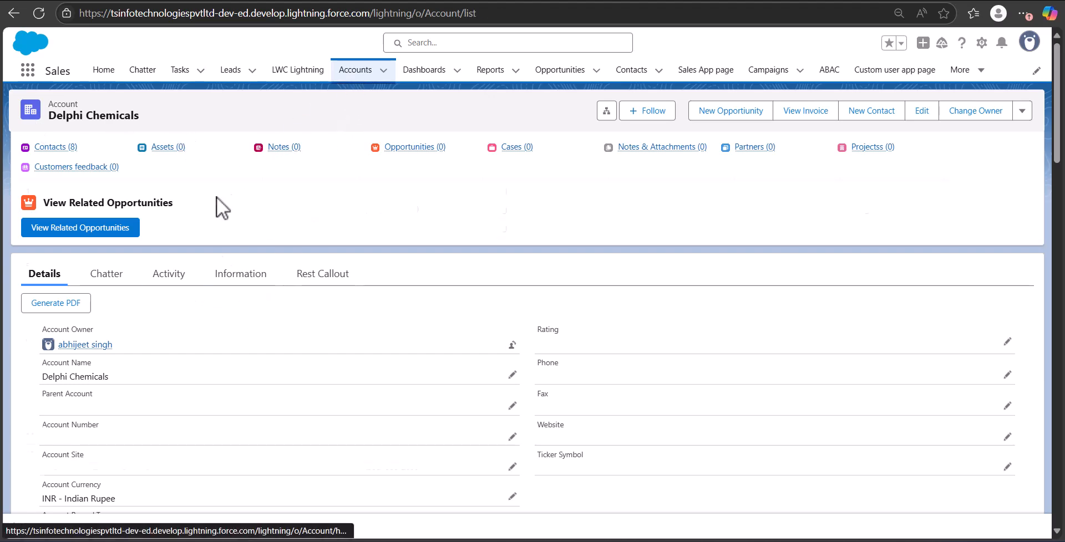
click(90, 219)
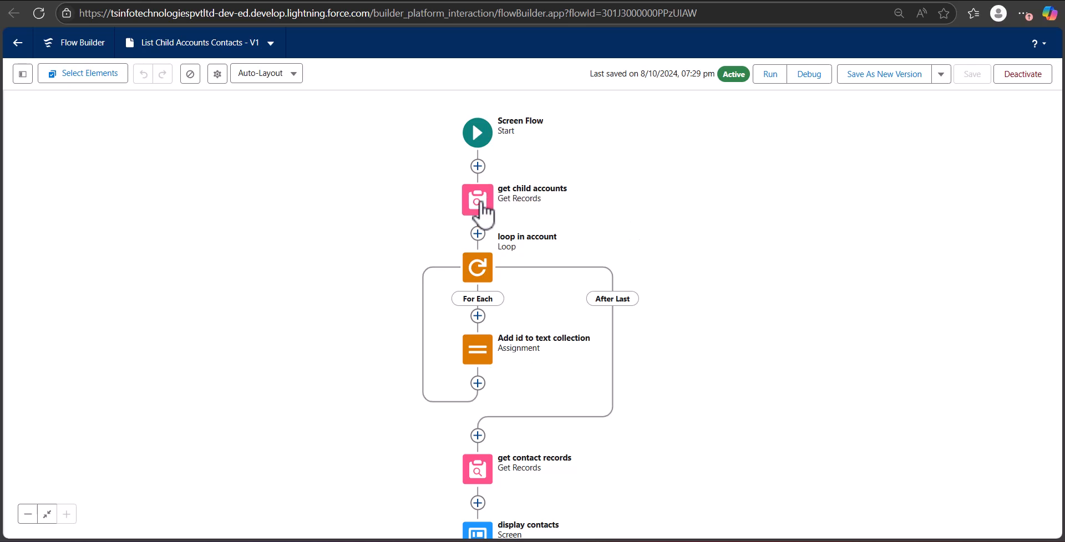
Examine the elements of the List Child Accounts Contacts flow, from its start to the display contacts screen
drag(664, 305, 640, 240)
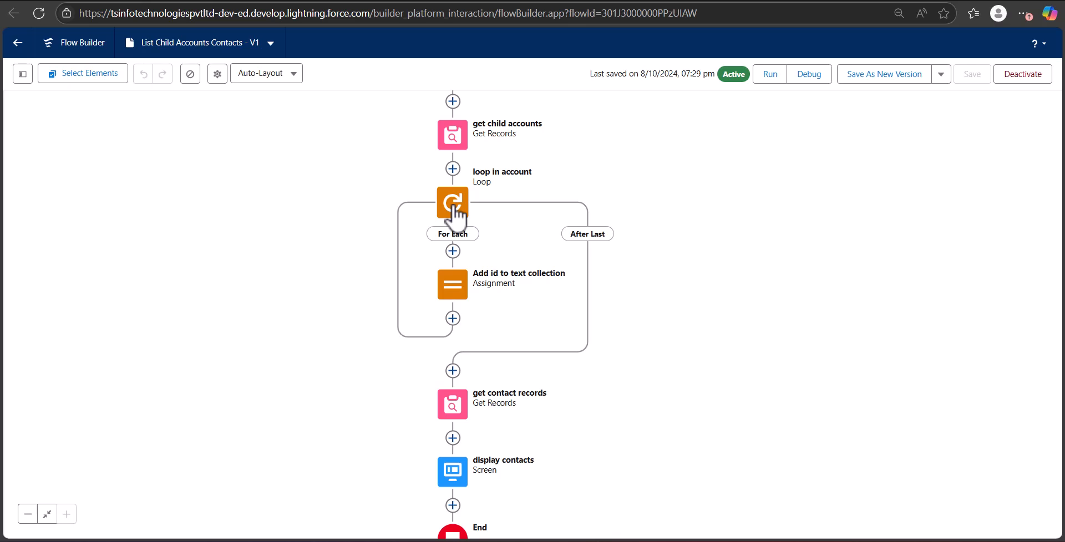
drag(599, 404, 591, 357)
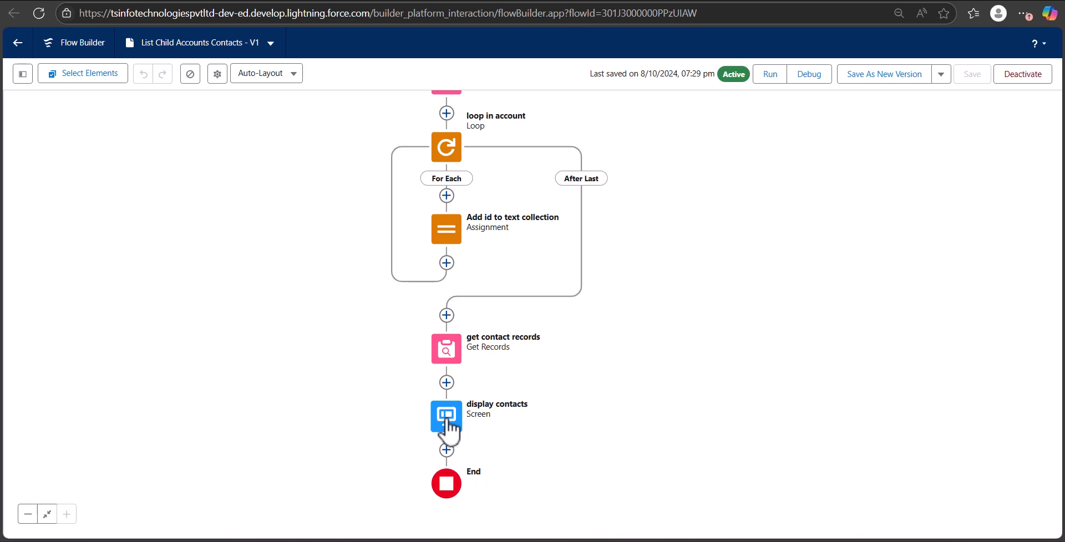
scroll(692, 284, up, 1)
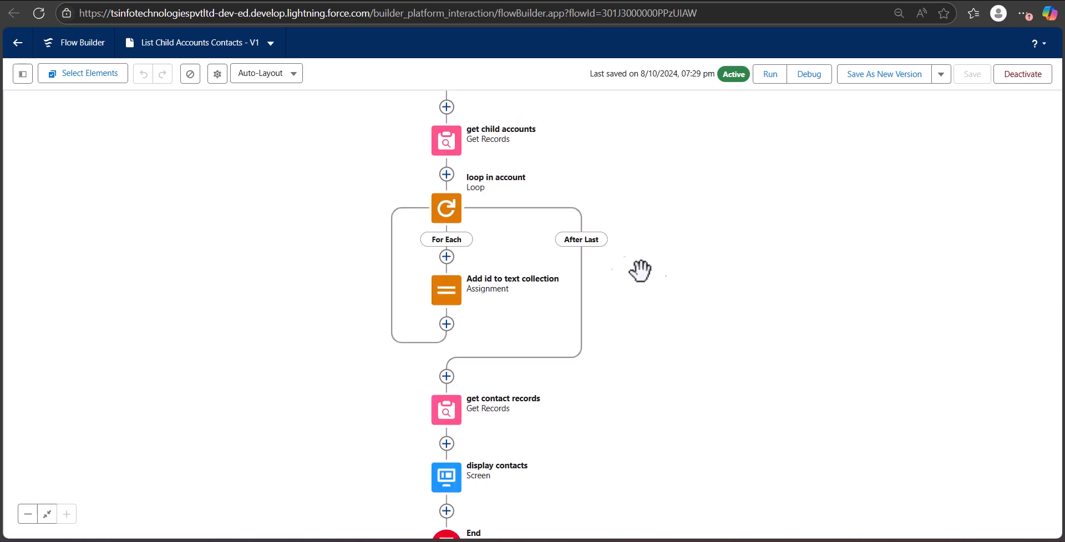
drag(693, 192, 692, 259)
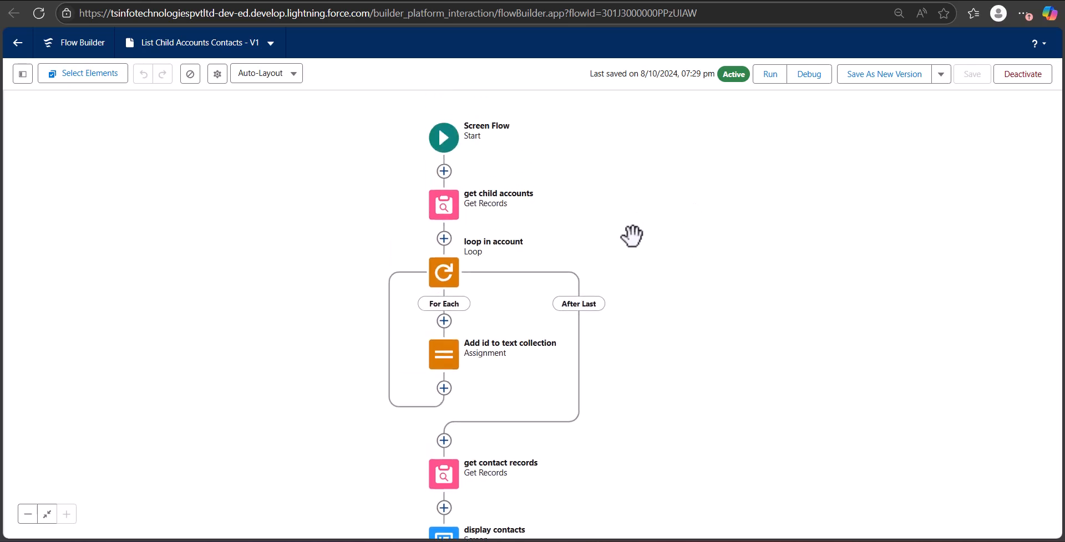
drag(650, 258, 653, 191)
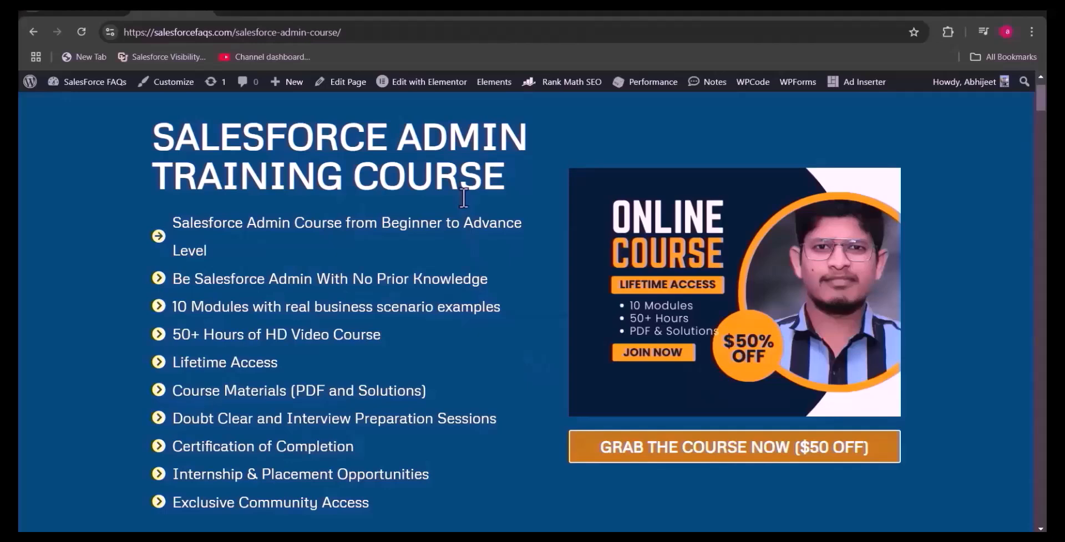
Look through the Salesforce admin training course page, from the course features and module contents to the purchase offer
scroll(456, 233, down, 1)
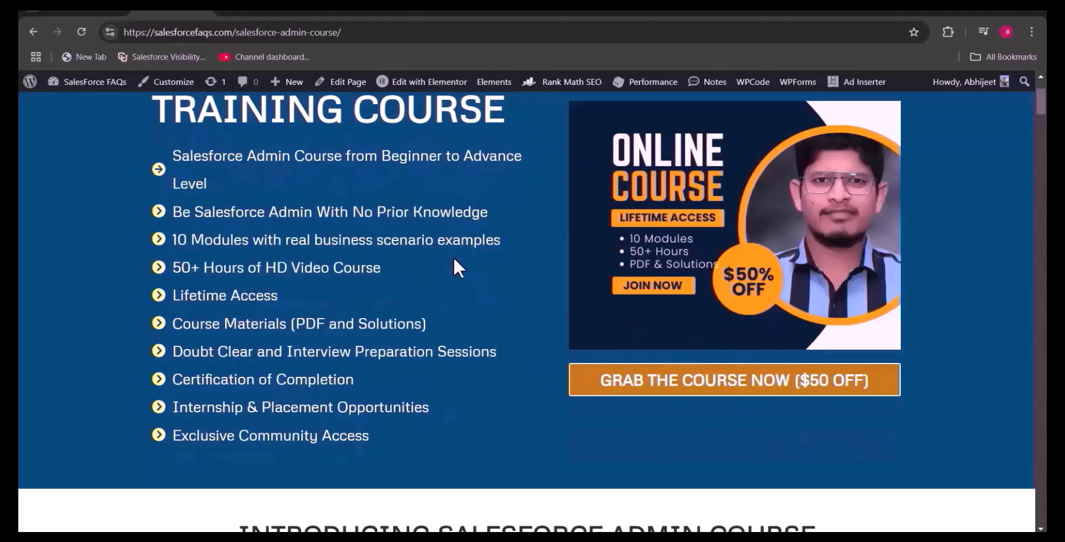
scroll(477, 260, down, 3)
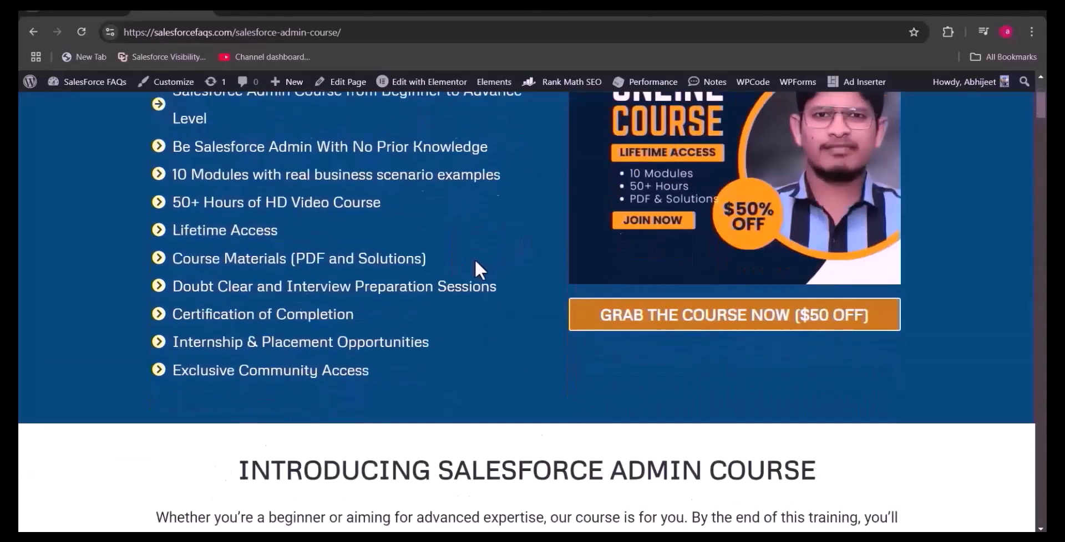
scroll(476, 261, down, 6)
scroll(478, 269, down, 15)
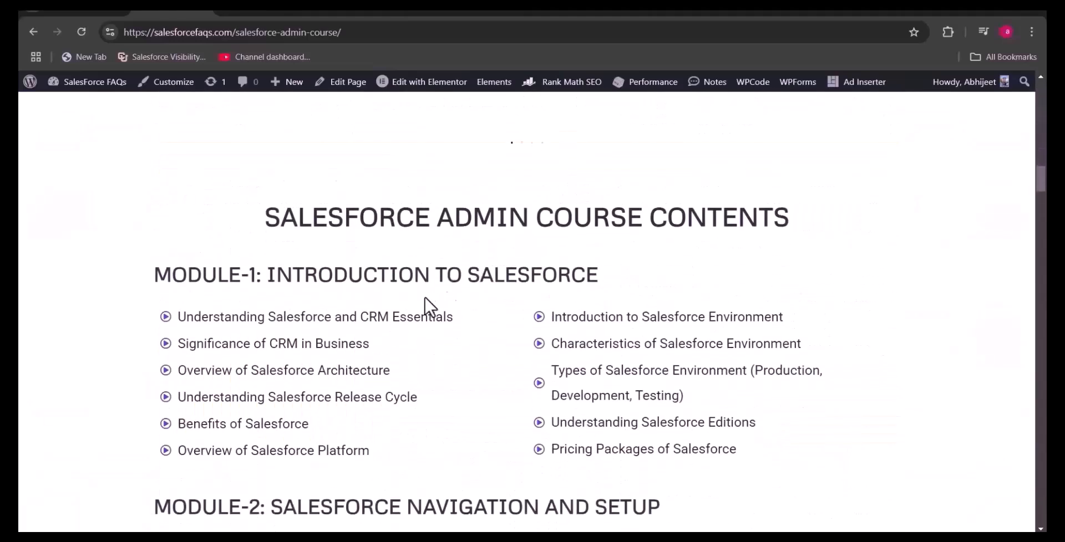
scroll(374, 303, down, 2)
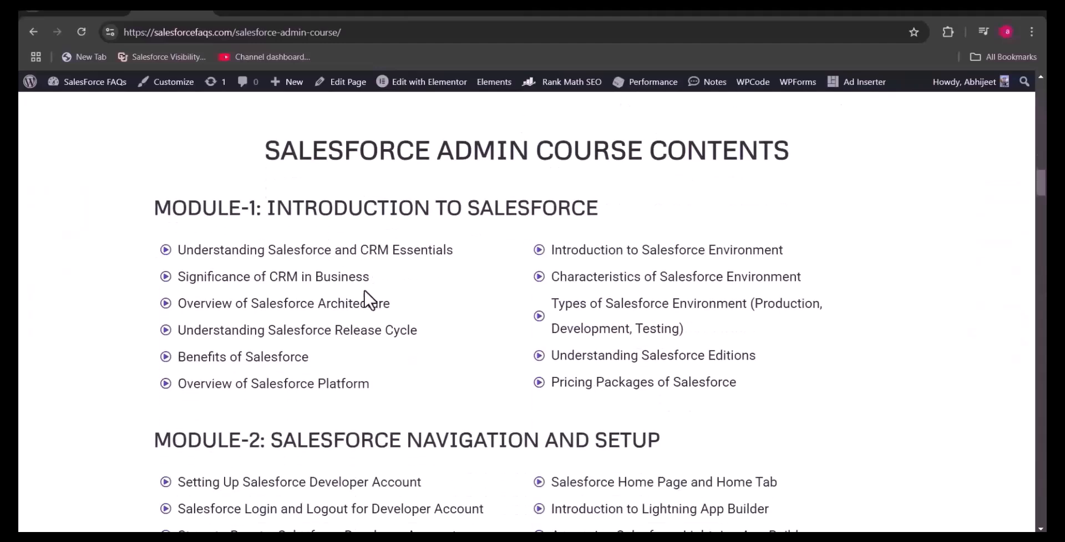
scroll(449, 328, down, 2)
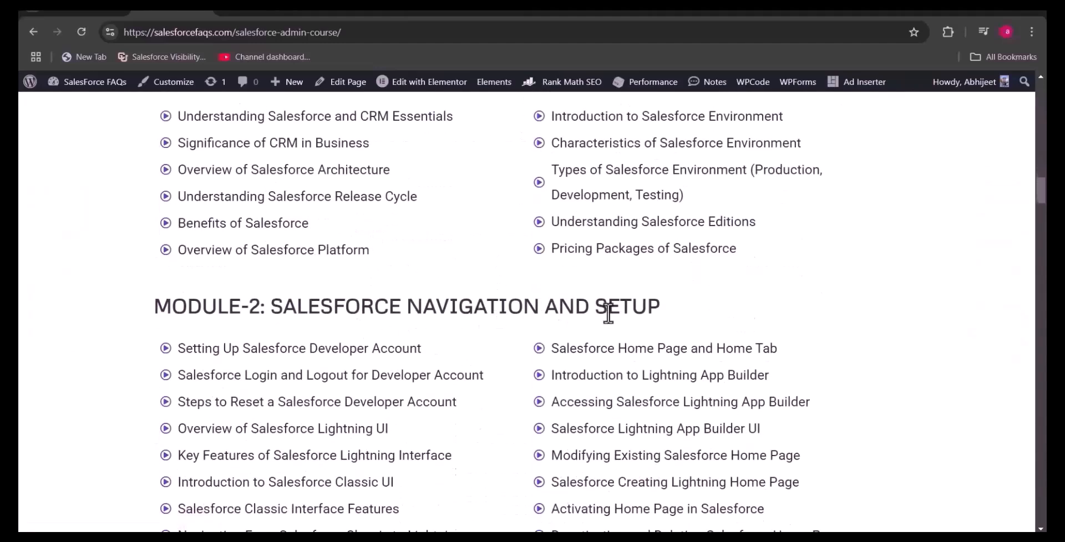
scroll(609, 309, down, 2)
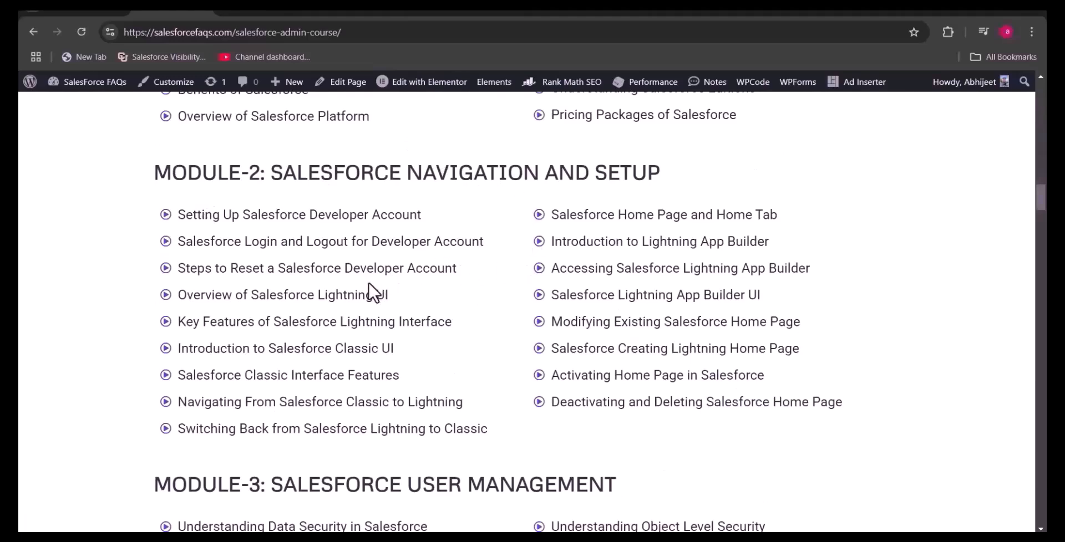
scroll(299, 336, down, 15)
scroll(299, 336, down, 15)
scroll(300, 336, down, 8)
scroll(303, 343, down, 8)
scroll(286, 314, up, 3)
scroll(533, 440, down, 4)
scroll(533, 440, down, 1)
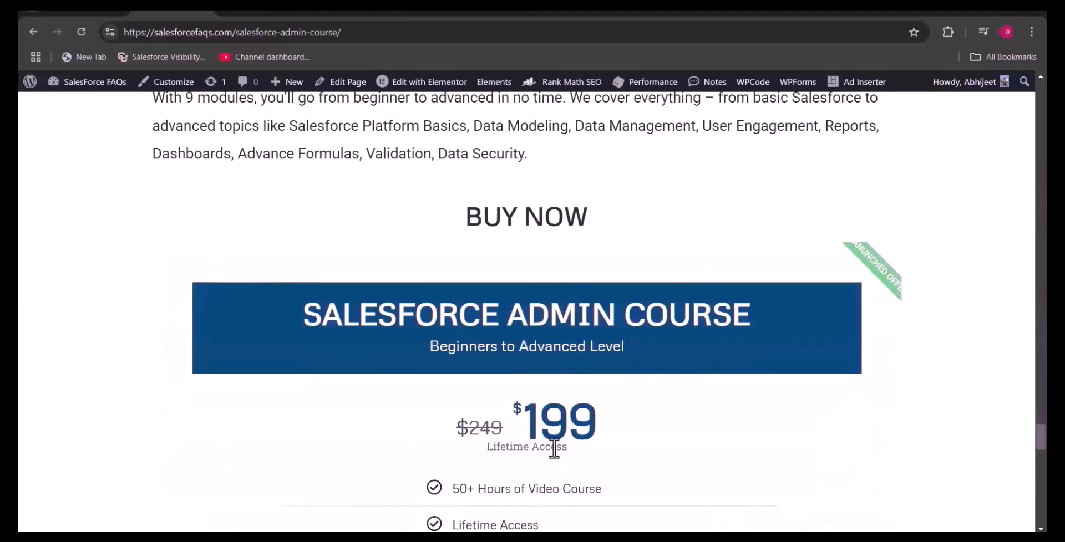
scroll(563, 484, down, 2)
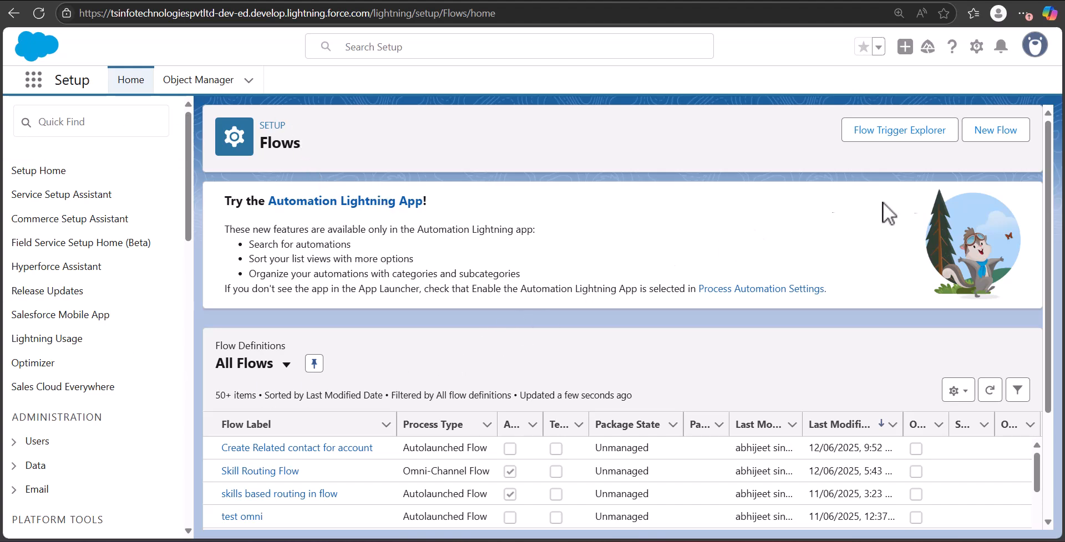
Create a new screen flow from scratch
click(981, 128)
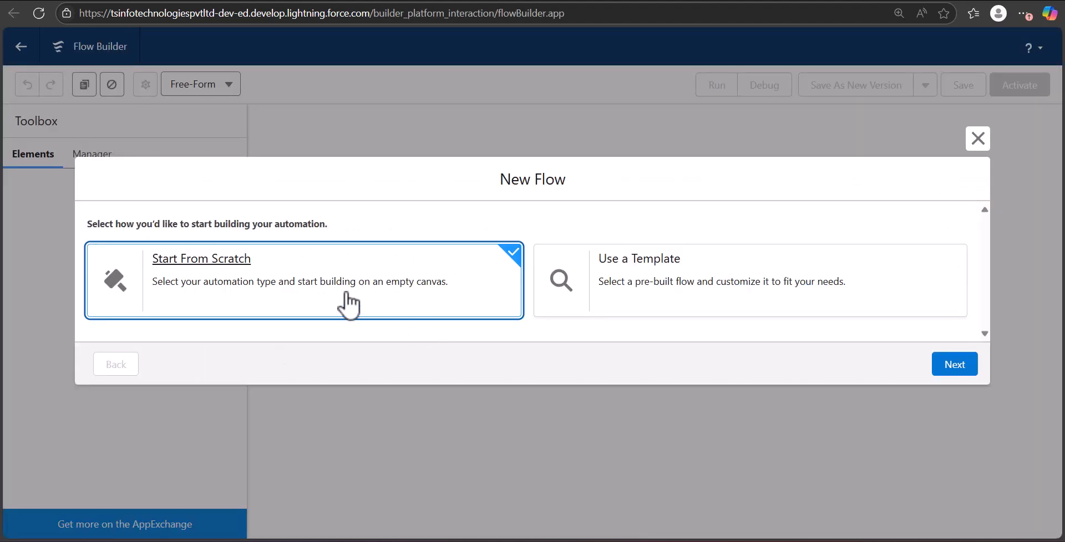
click(949, 367)
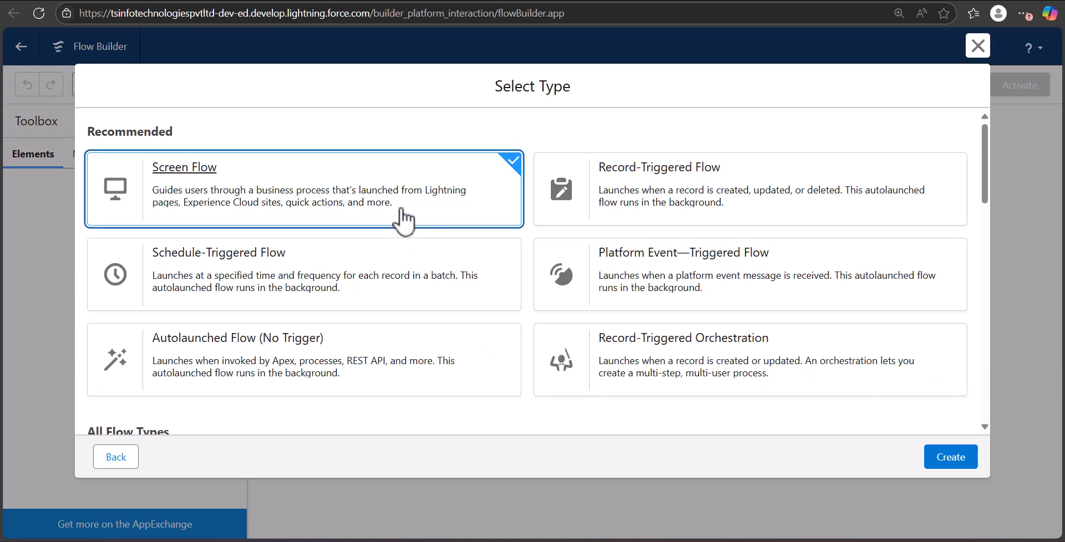
click(949, 458)
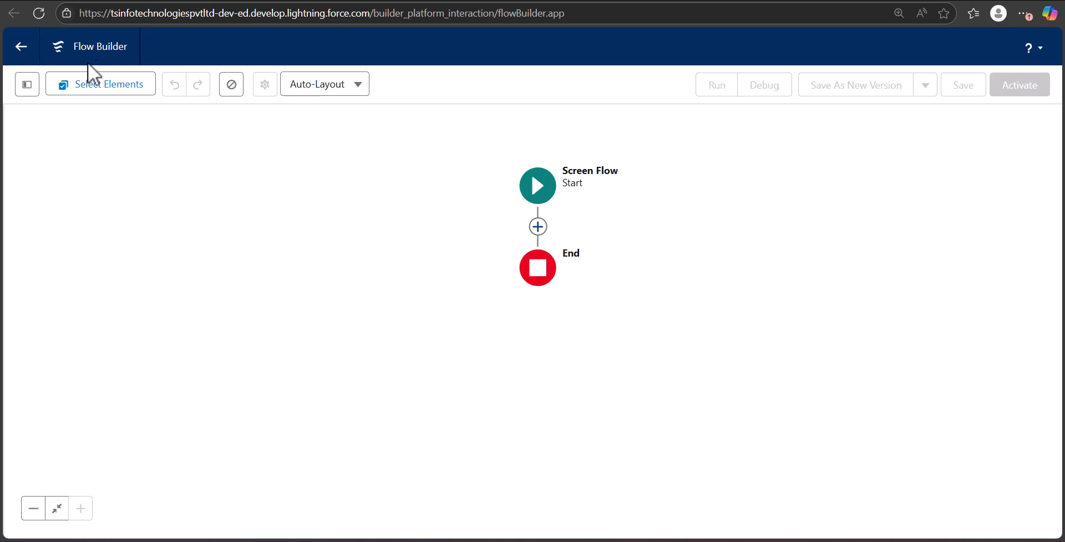
Create a text variable resource with the API name recordId and make it available for input
click(27, 85)
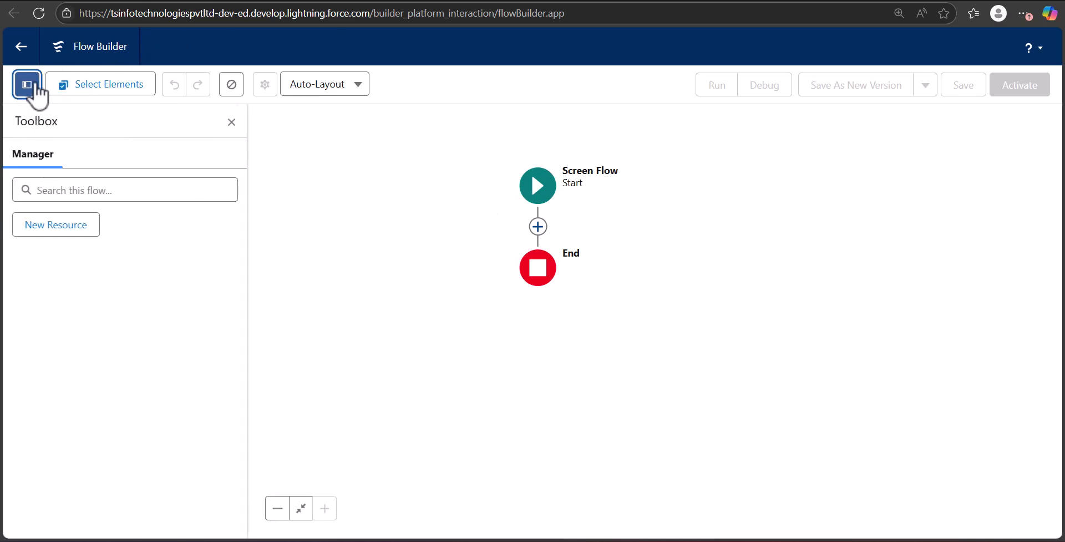
click(58, 227)
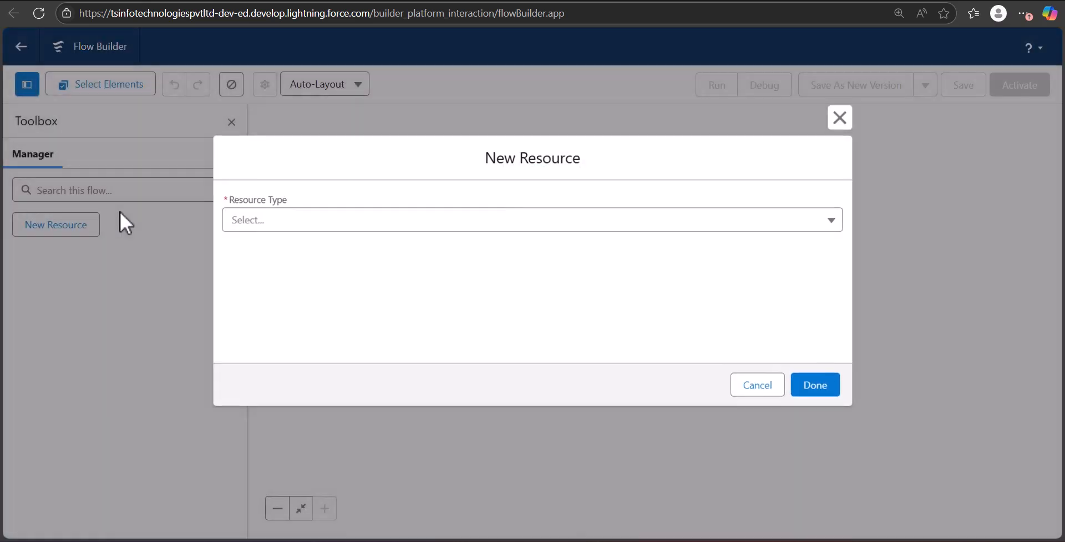
click(345, 227)
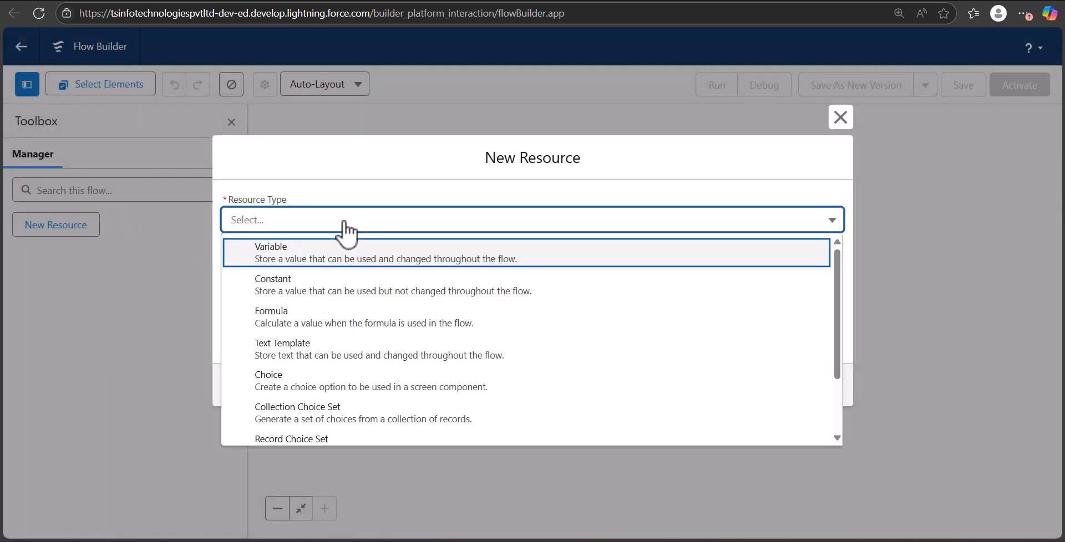
click(340, 258)
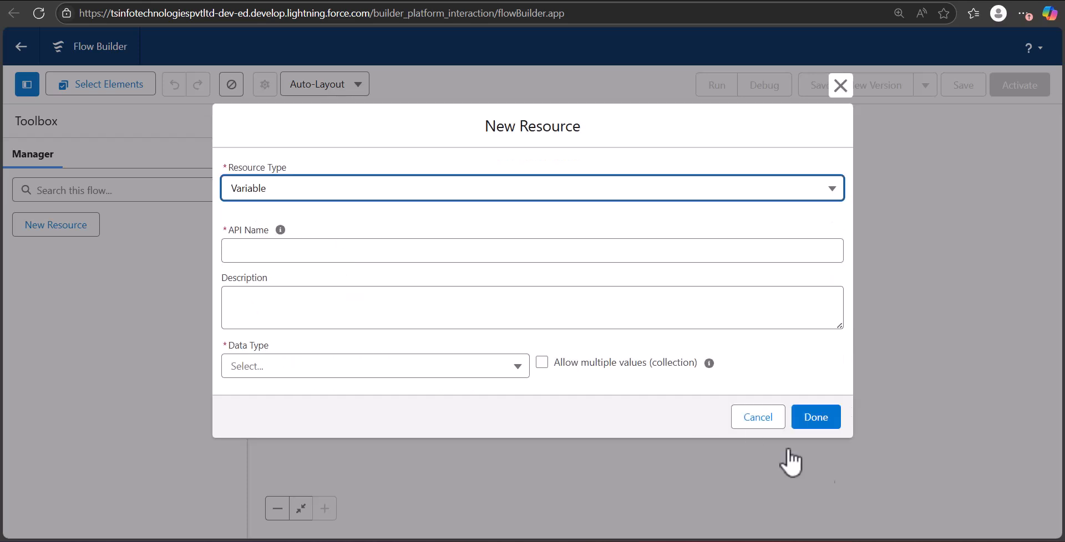
click(337, 259)
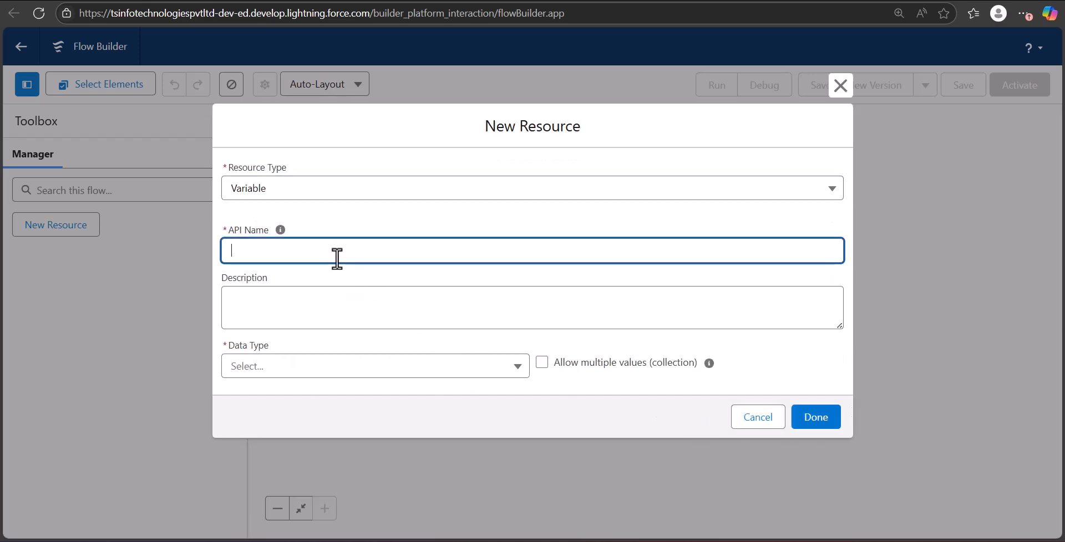
text(recordId)
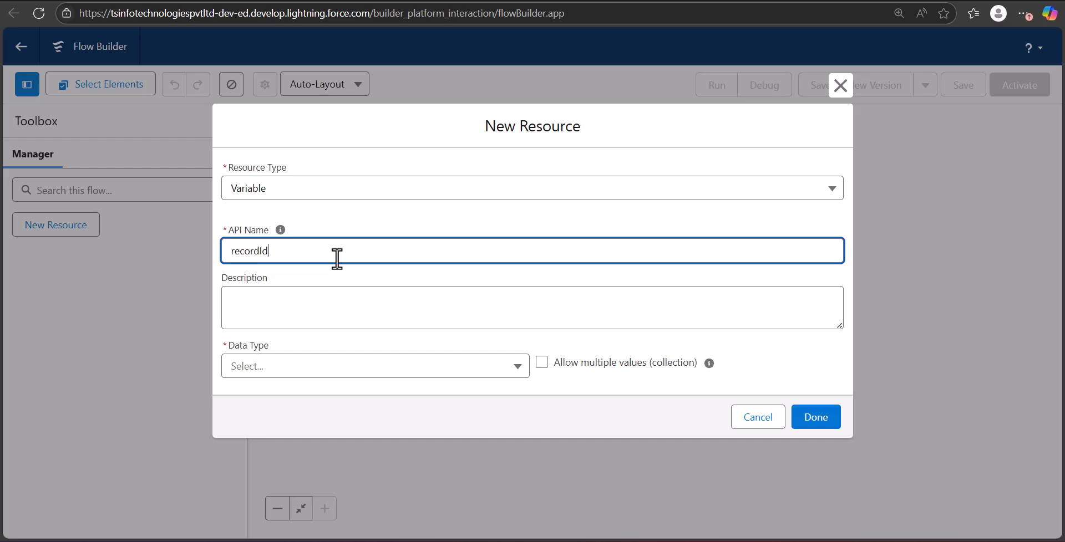
click(416, 372)
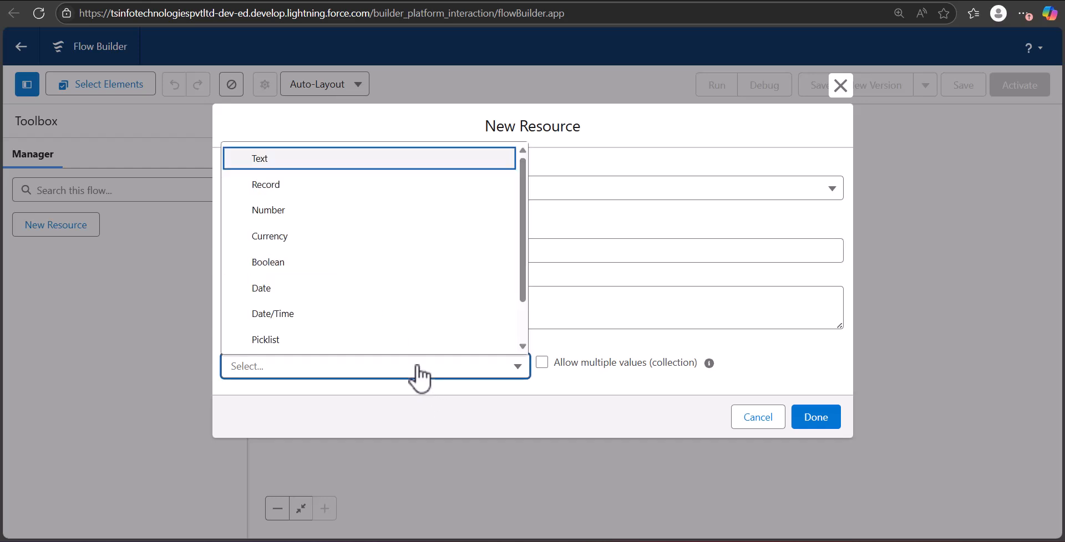
click(300, 159)
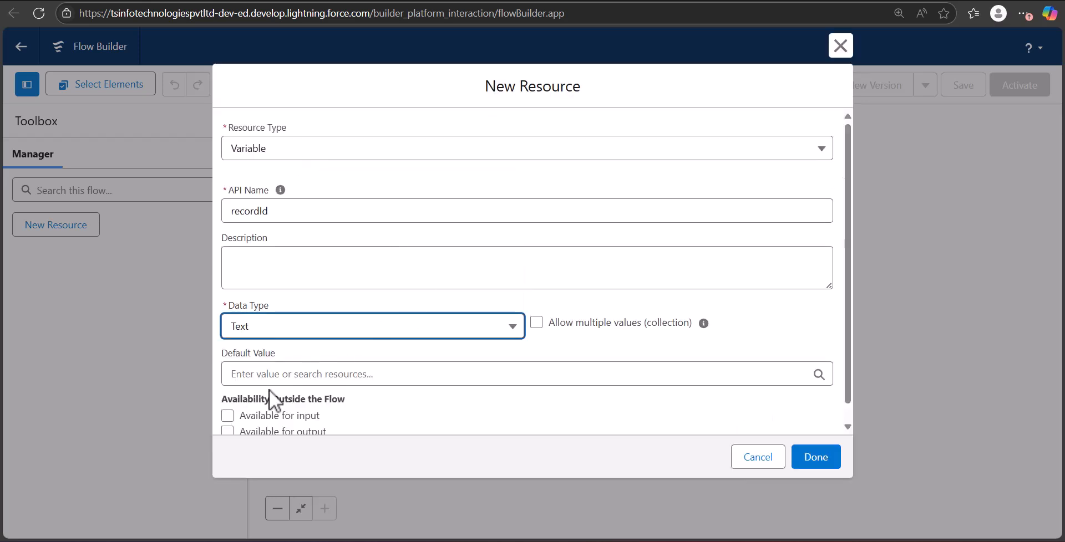
scroll(268, 390, down, 1)
click(227, 399)
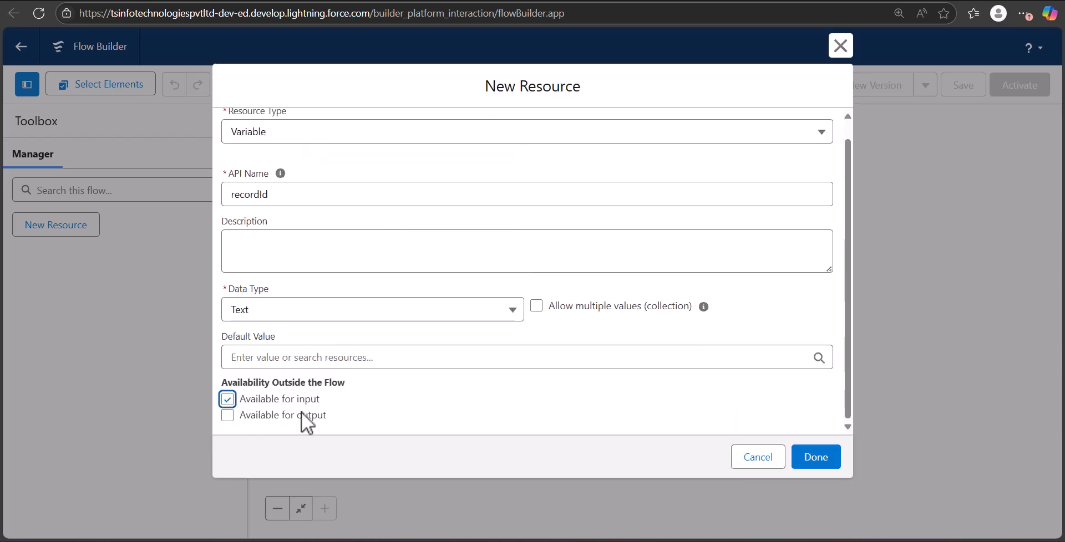
click(823, 465)
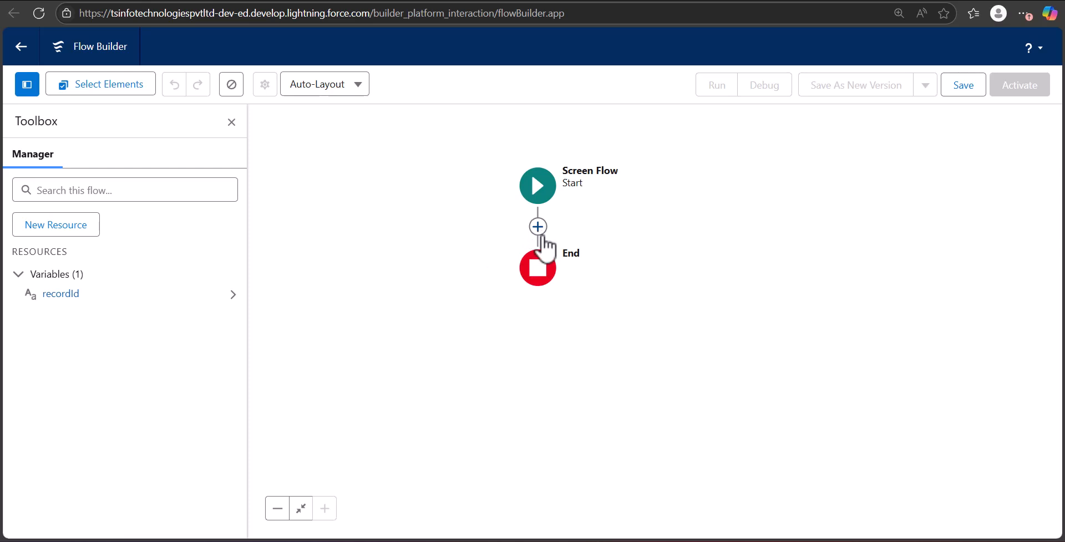
Add a Get Records element between Start and End, labelled Get Child Accounts with API name Get_Child_Accounts
click(537, 227)
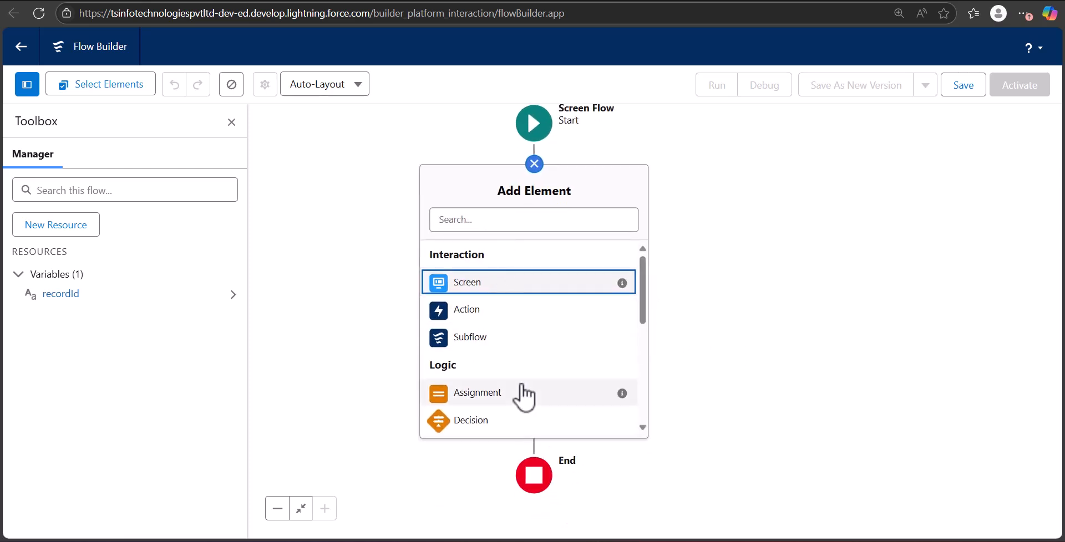
scroll(521, 394, down, 3)
scroll(522, 391, down, 2)
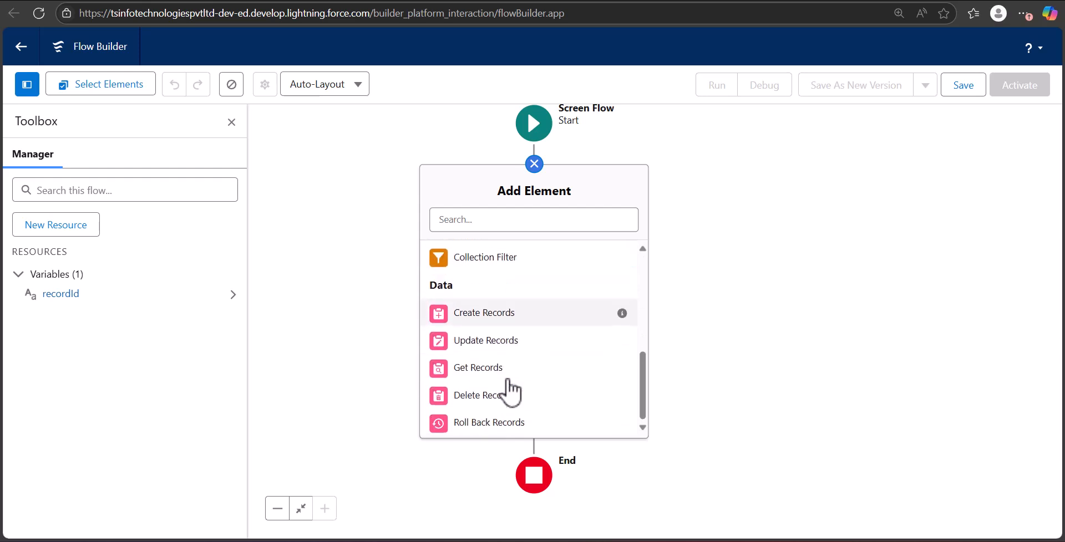
click(506, 371)
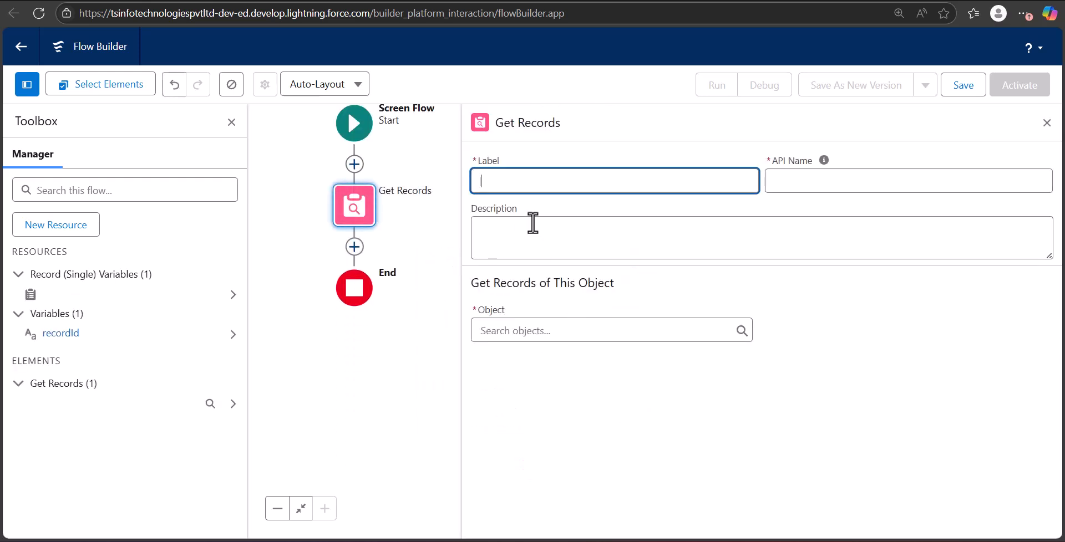
text(Ger t Child Accounts)
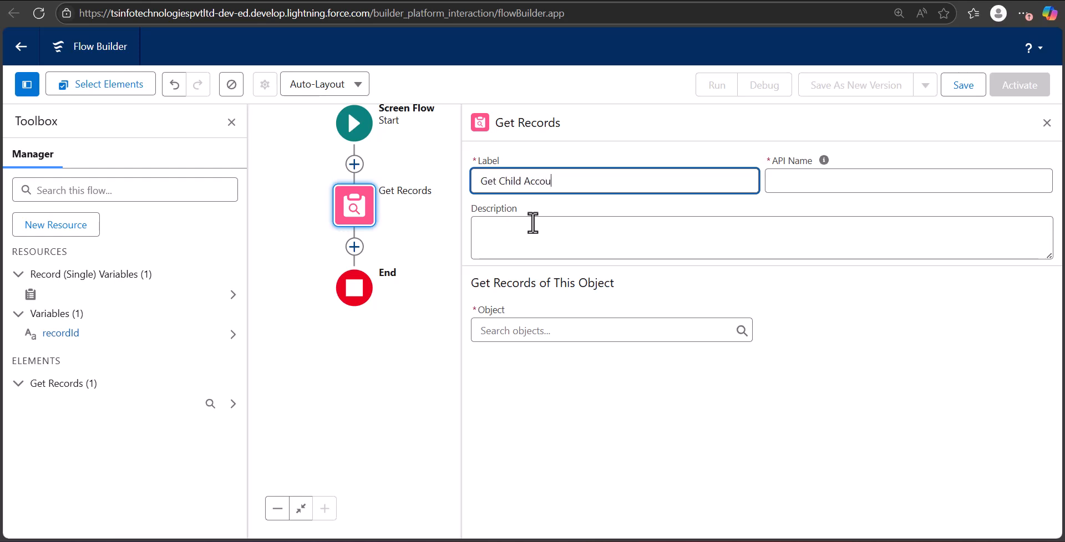
click(802, 178)
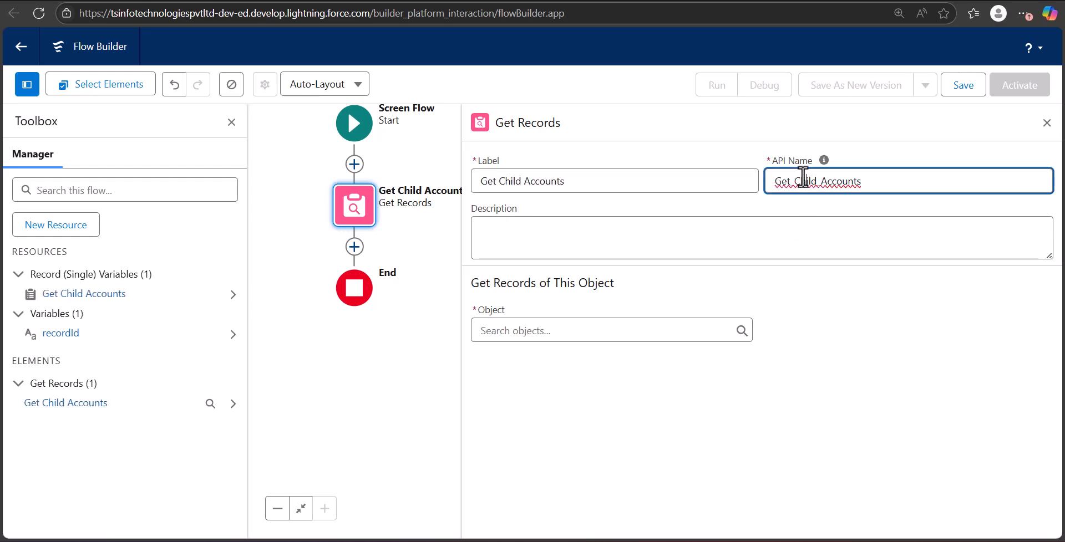
Set Account as the object that Get Child Accounts retrieves
click(606, 329)
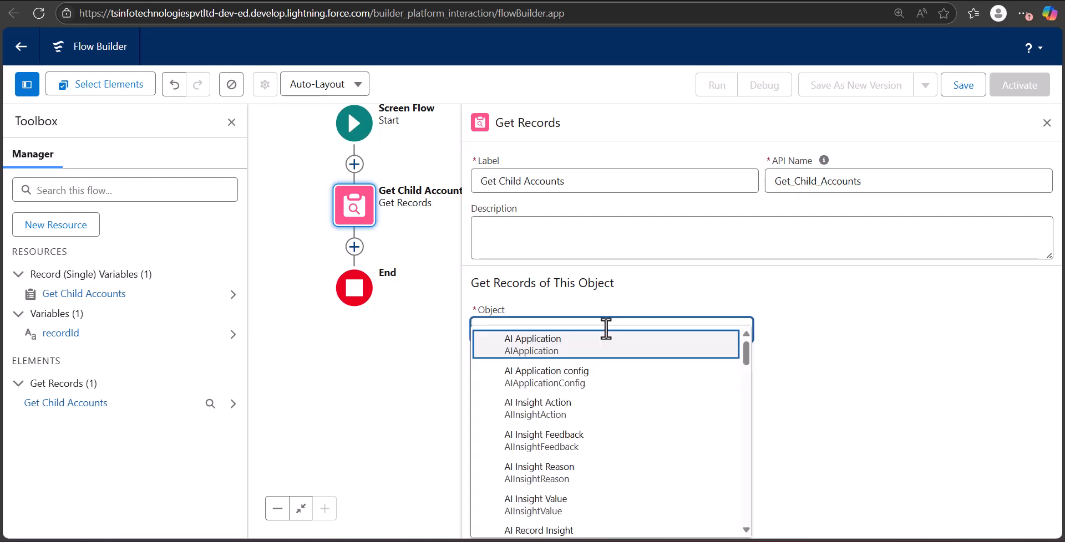
text(acc)
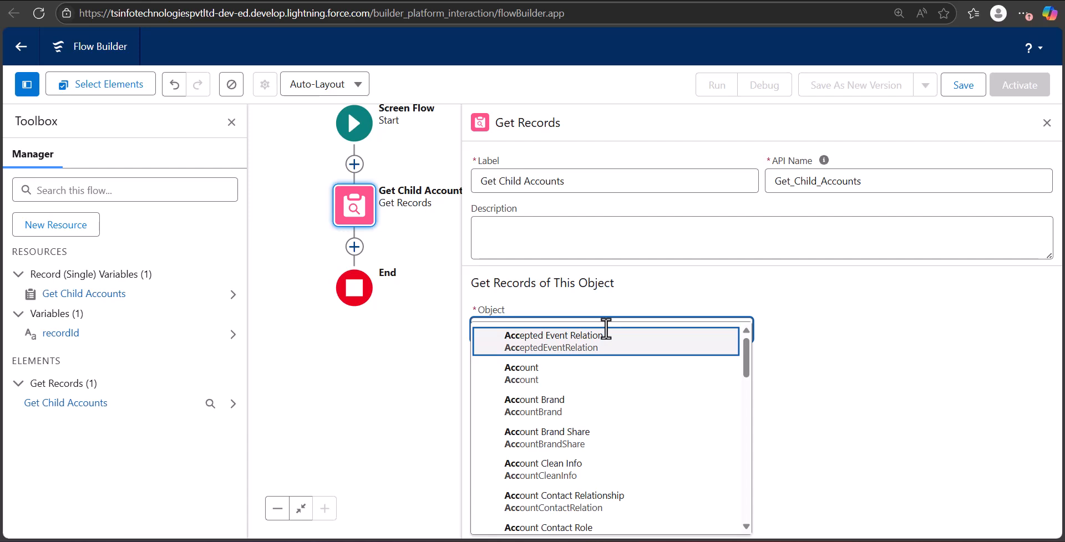
click(594, 371)
Filter the Account records on ParentId Equals the recordId variable
scroll(594, 333, down, 3)
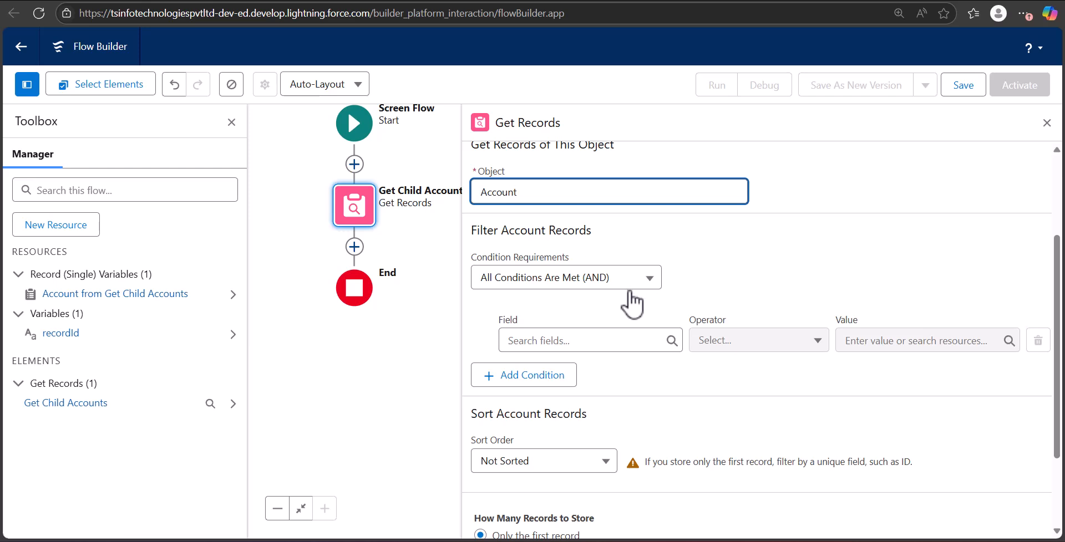
click(605, 337)
text(Parent)
click(620, 367)
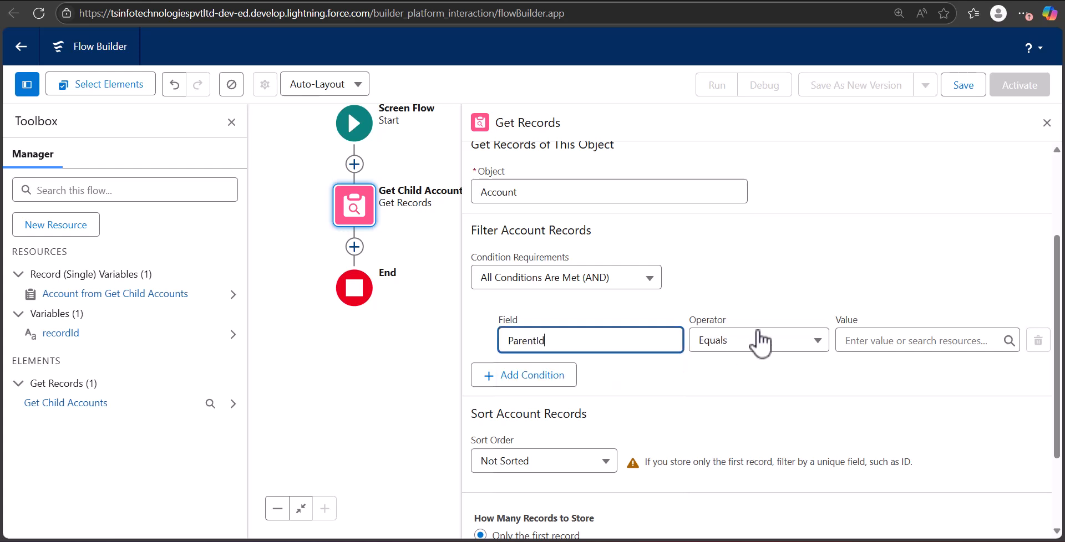
click(855, 349)
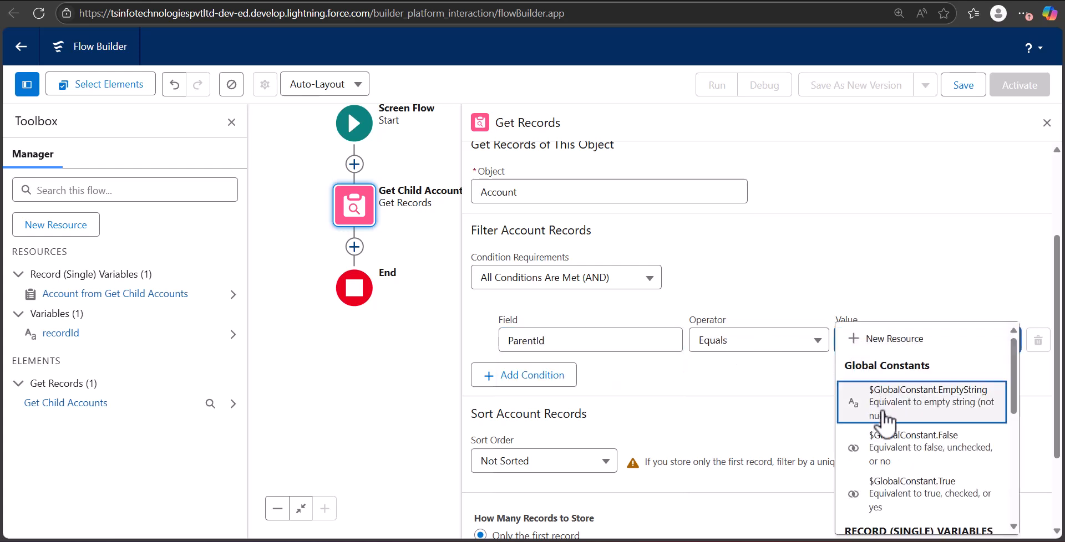
scroll(898, 482, down, 3)
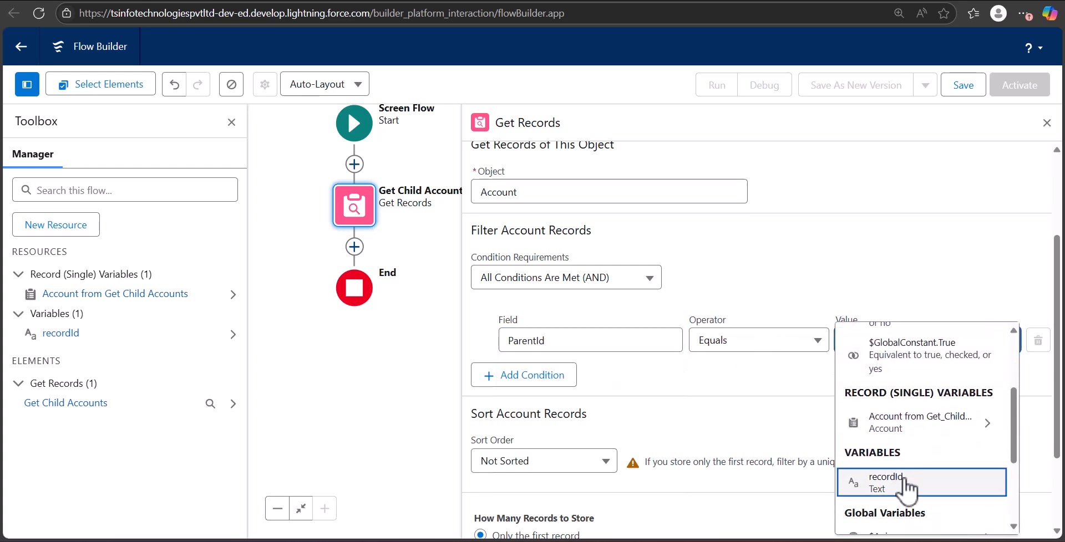
click(898, 471)
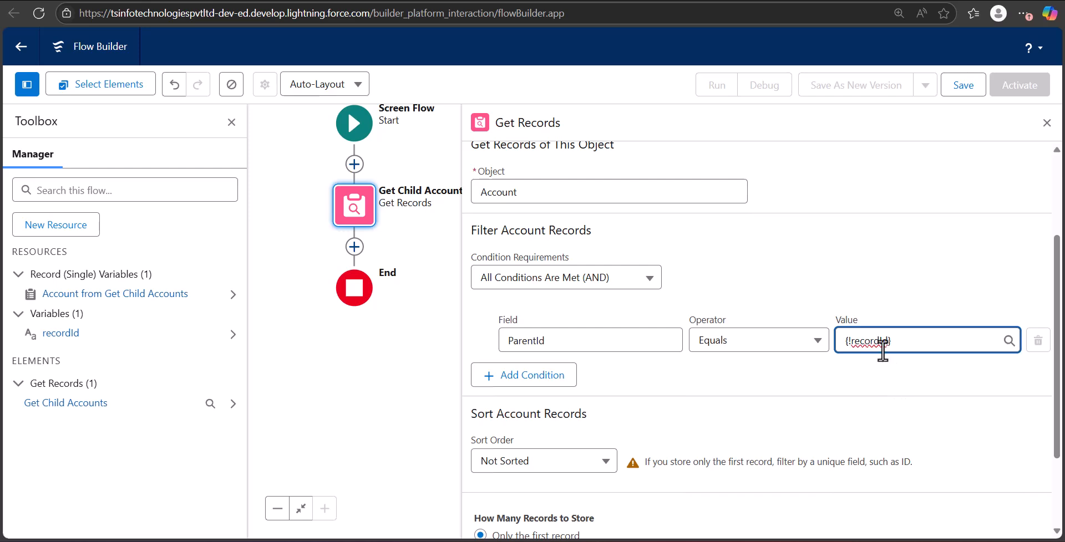
click(708, 368)
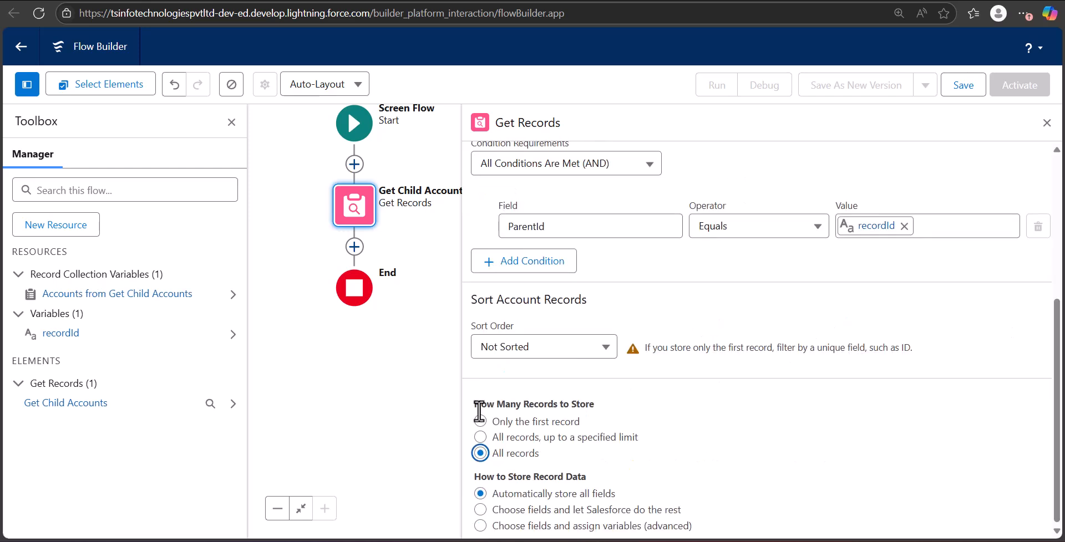
Make Get Child Accounts store all records, with the option to choose fields and let Salesforce do the rest
click(480, 422)
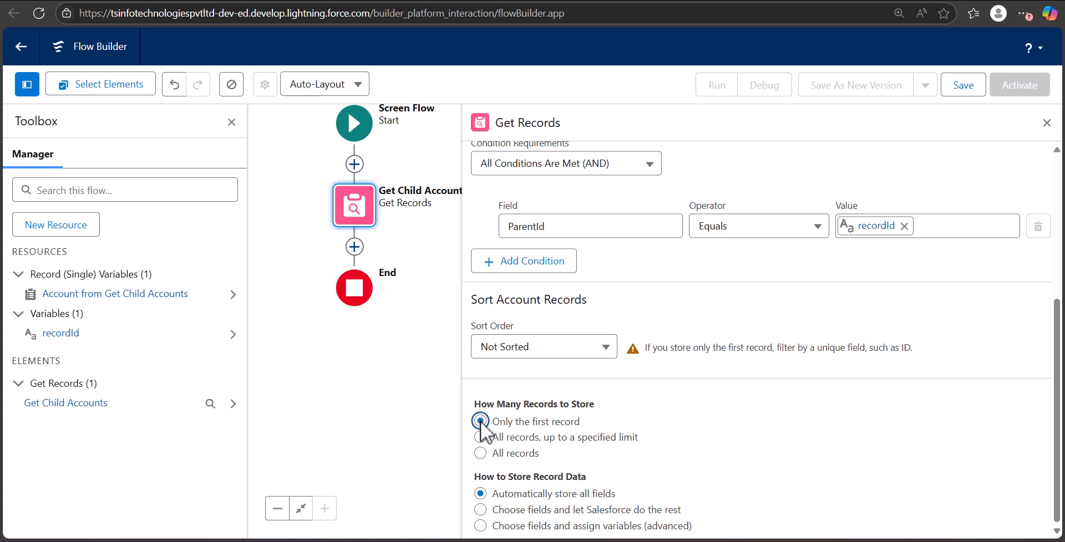
click(480, 454)
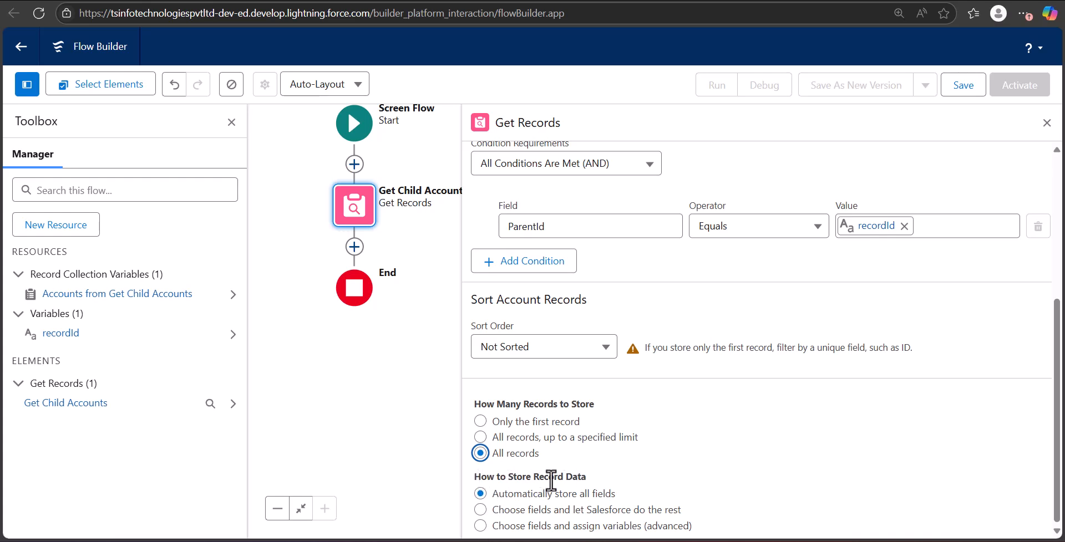
click(480, 511)
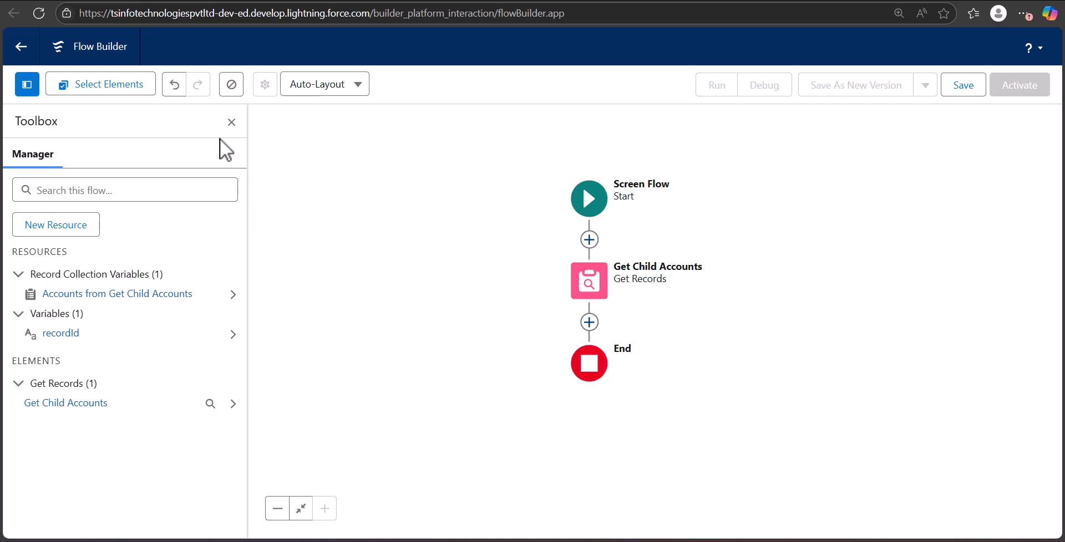
Create a text variable resource with the API name AccountIds that allows multiple values as a collection
click(69, 226)
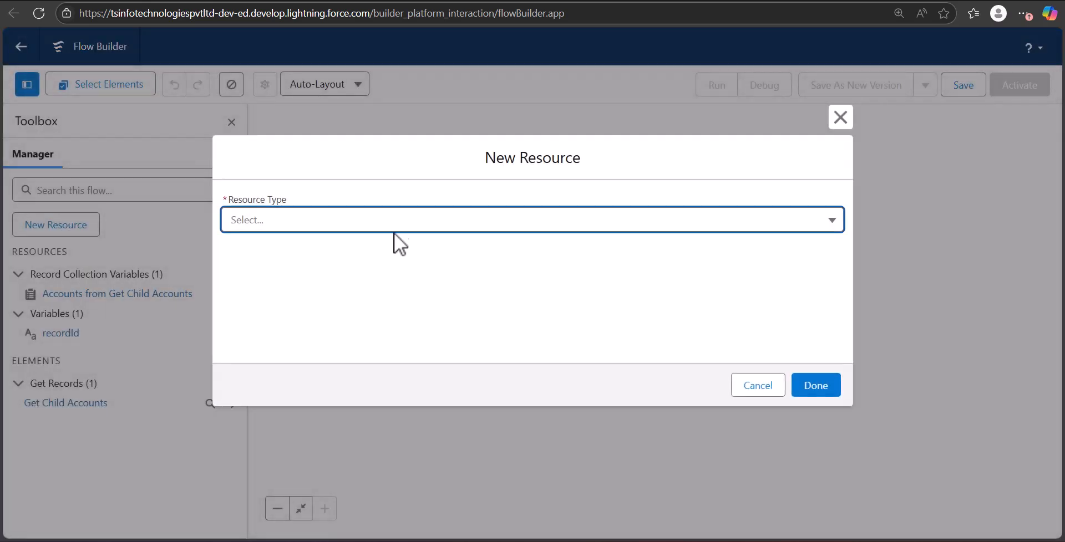
click(344, 223)
click(311, 251)
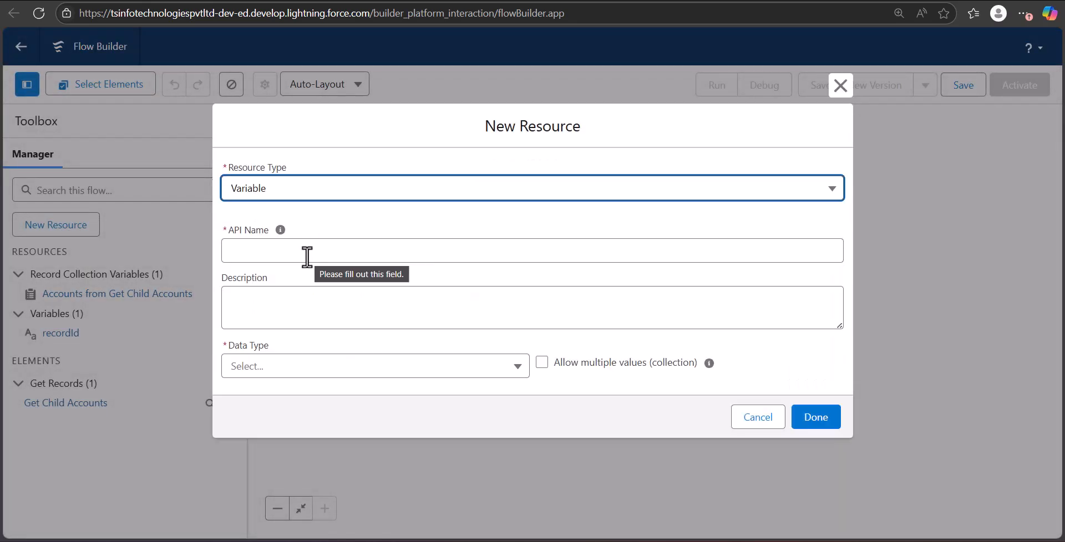
click(344, 258)
text(Aa)
key(BackSpace)
text(c)
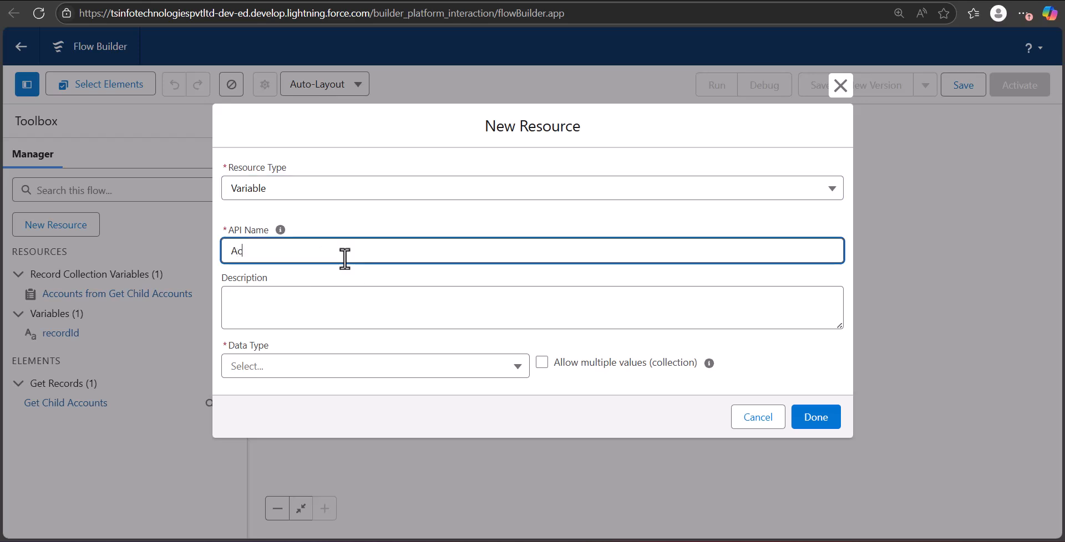
text(countIds)
click(397, 367)
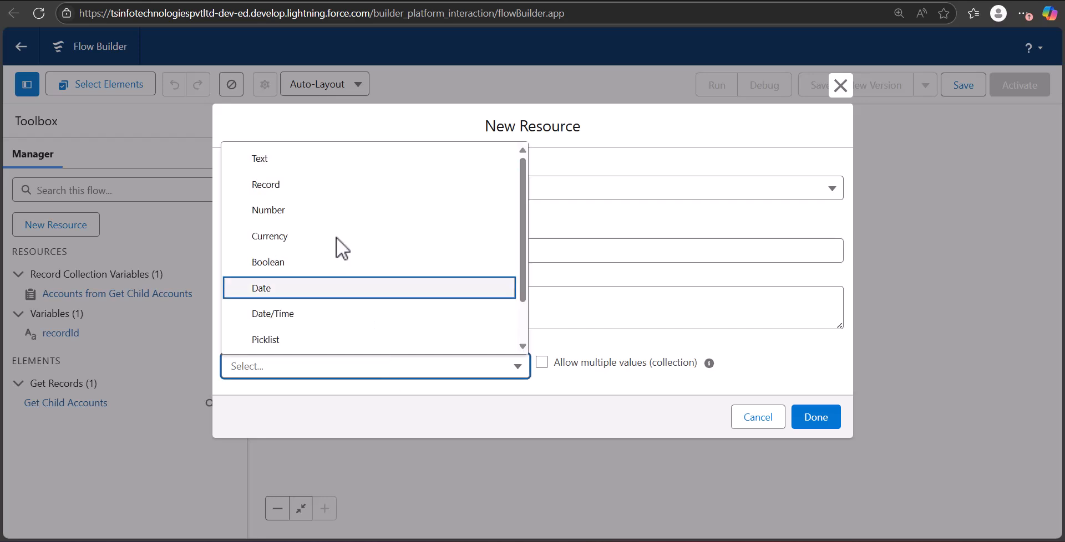
click(321, 163)
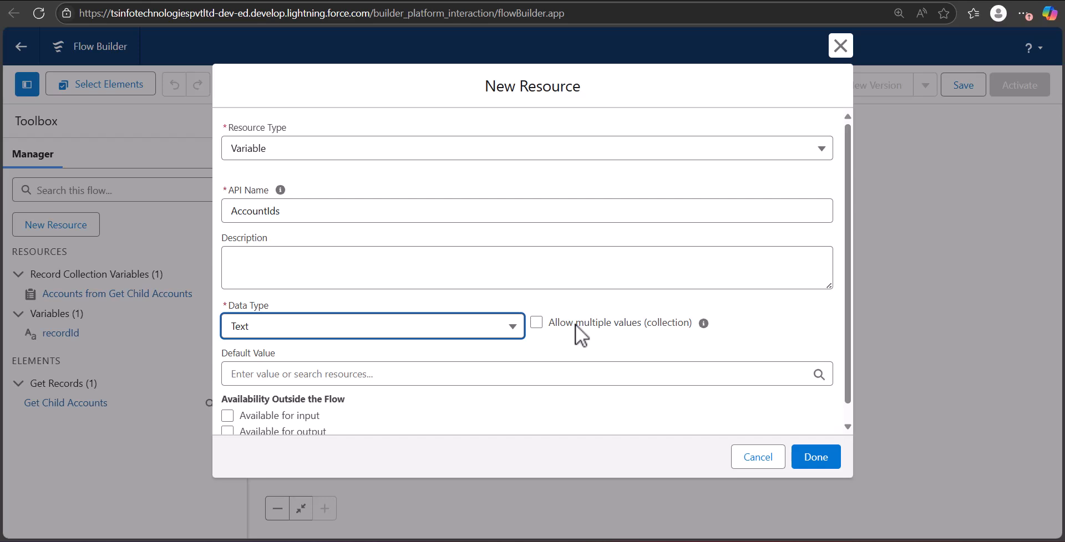
click(535, 323)
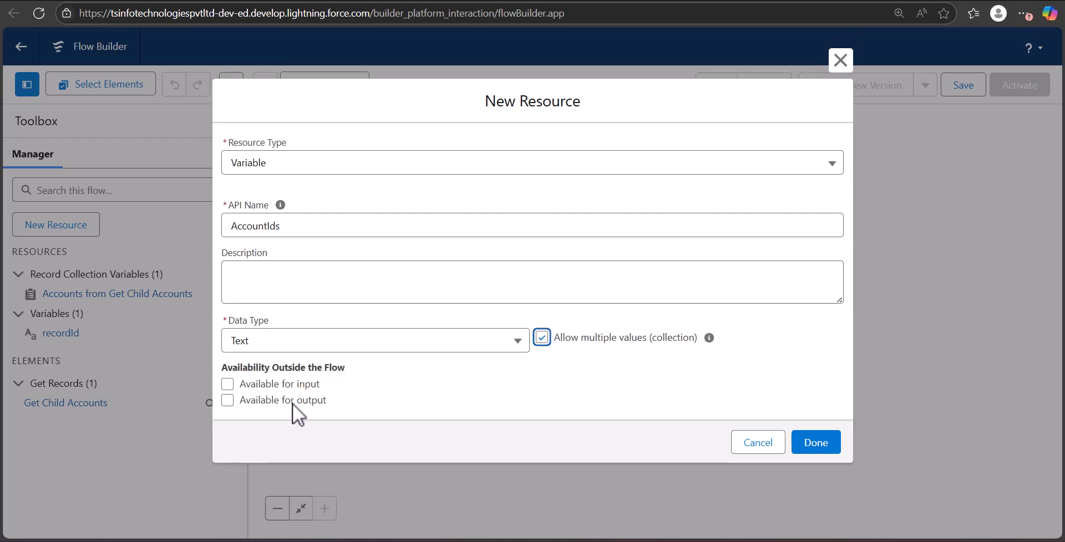
click(821, 450)
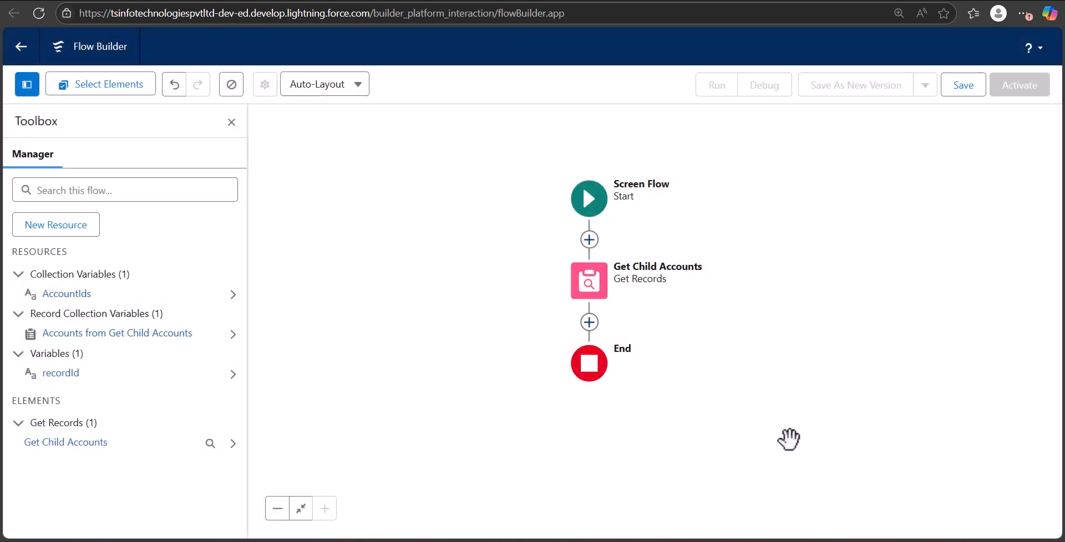
Add a Loop element after Get Child Accounts, labelled loop in Account with API name loop_in_Account
drag(770, 381, 751, 354)
drag(600, 292, 635, 253)
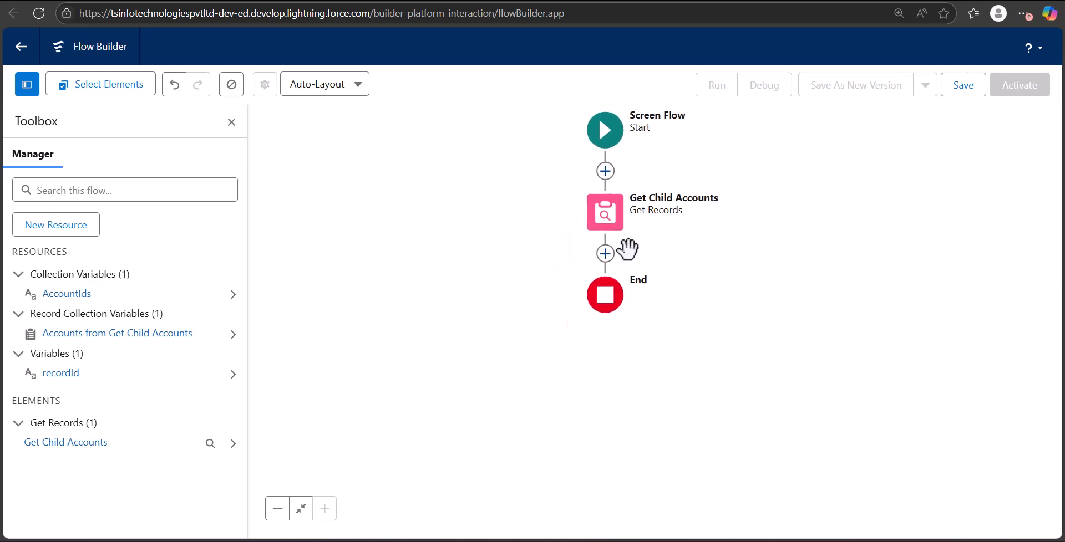
click(604, 253)
scroll(610, 421, down, 5)
scroll(564, 445, down, 3)
scroll(554, 421, up, 5)
click(549, 399)
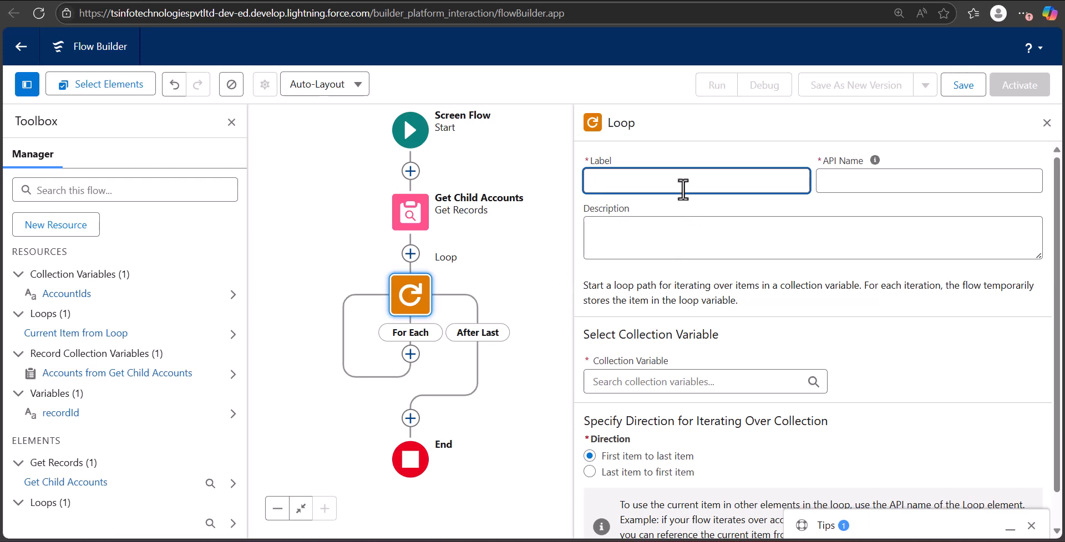
text(loop in Account)
click(885, 186)
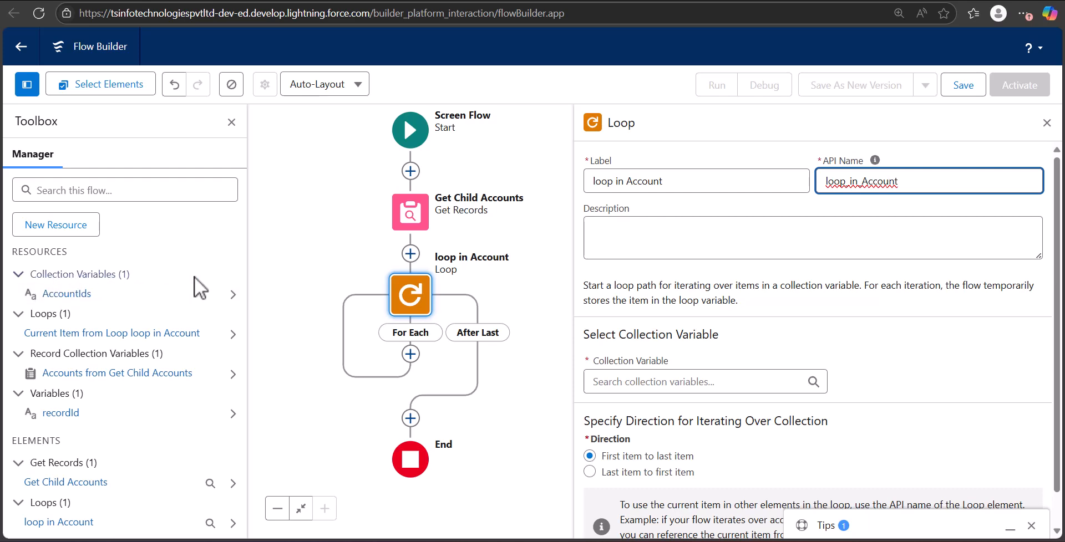
Set the loop to iterate over the Accounts from Get Child Accounts collection and close its settings
click(672, 382)
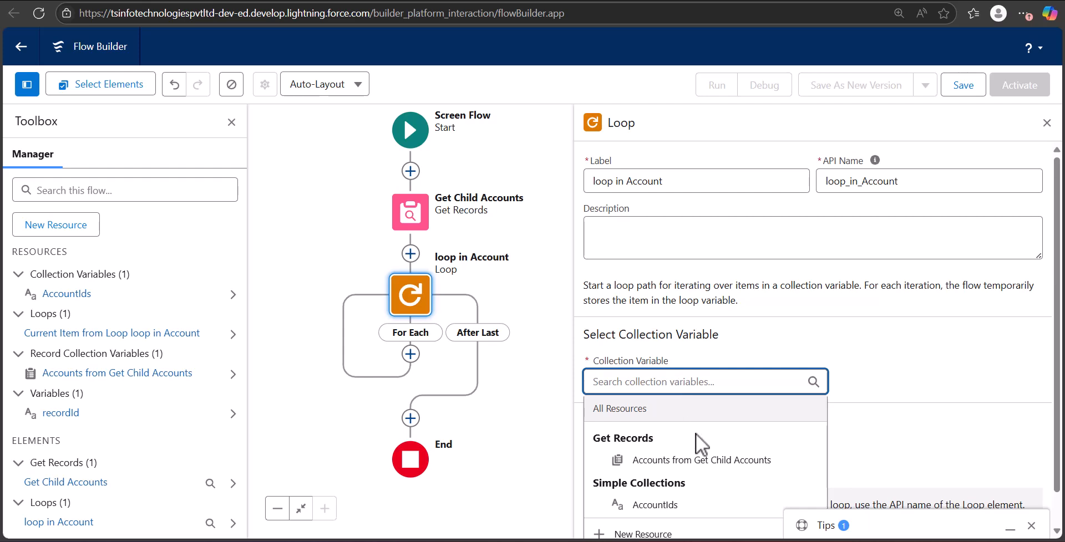
click(700, 464)
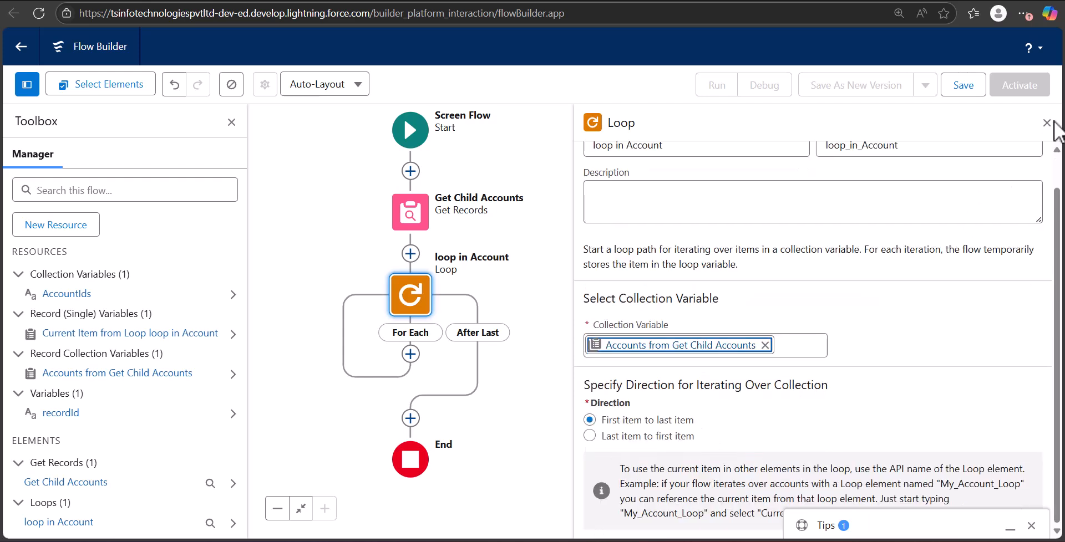
click(1046, 123)
Add an Assignment element on the loop's For Each path, labelled Add id to Text collection with API name Add_id_to_Text_collection
drag(703, 292, 787, 276)
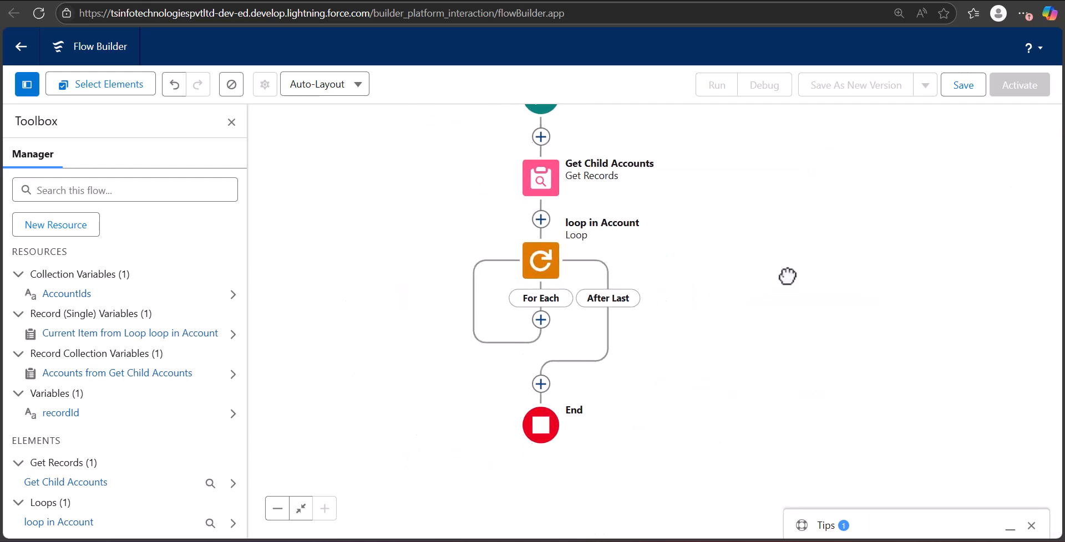
click(541, 320)
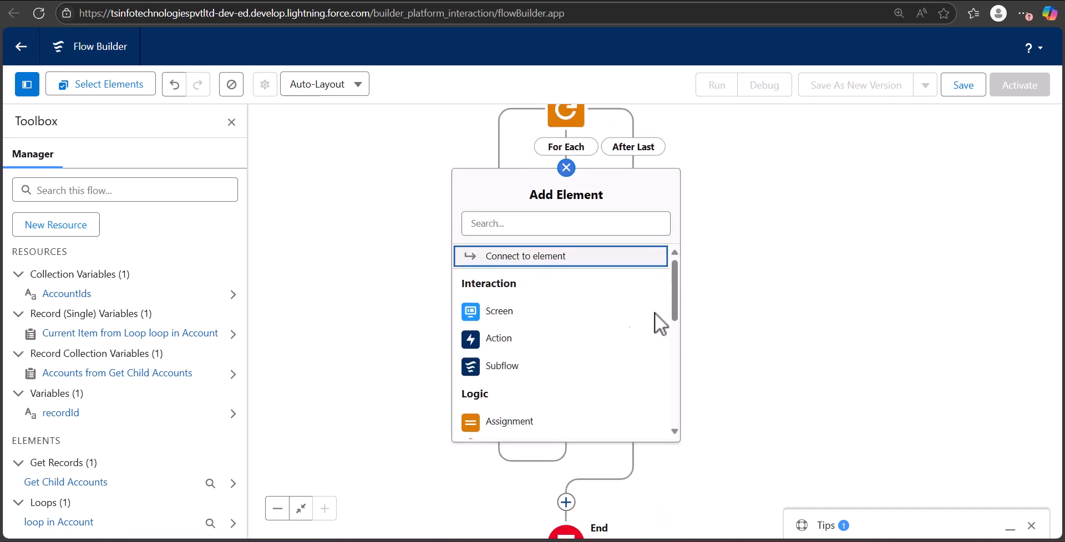
click(535, 426)
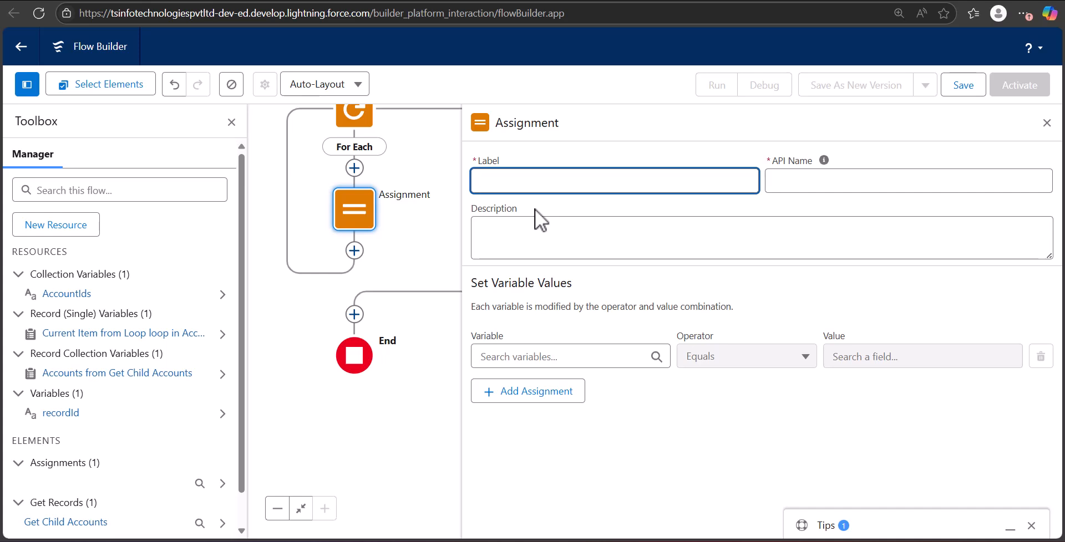
text(Add id to Text collection)
key(Tab)
key(Tab)
key(Tab)
click(582, 338)
Assign values so that AccountIds uses the Add operator with the Account ID of the current item from loop in Account
click(627, 356)
scroll(558, 380, down, 2)
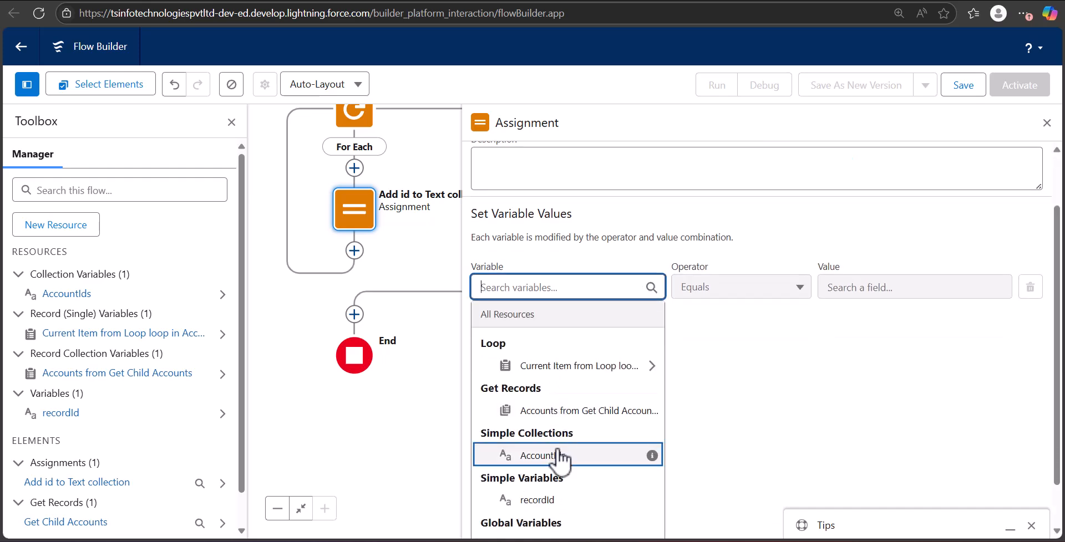
click(557, 456)
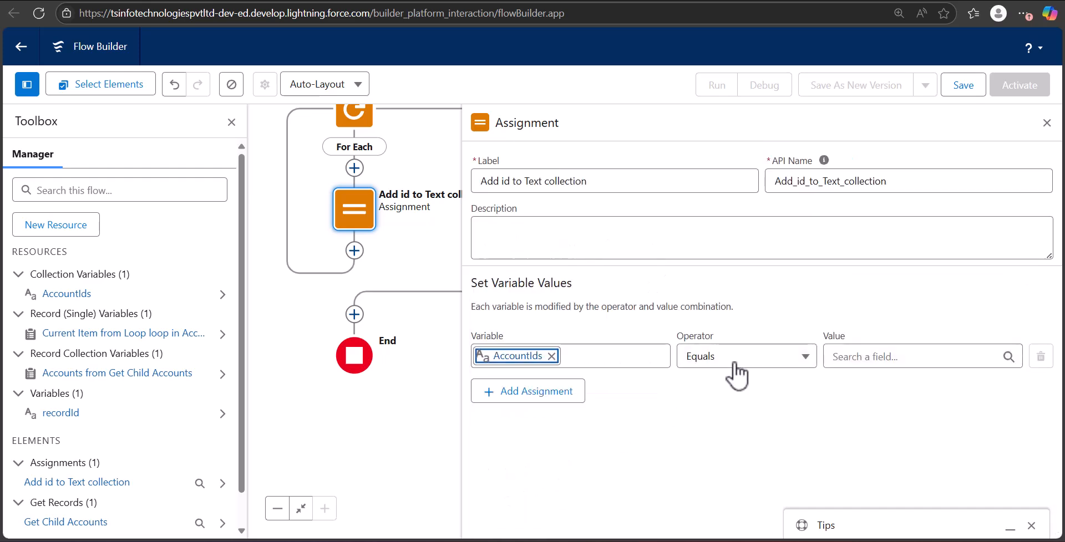
click(734, 372)
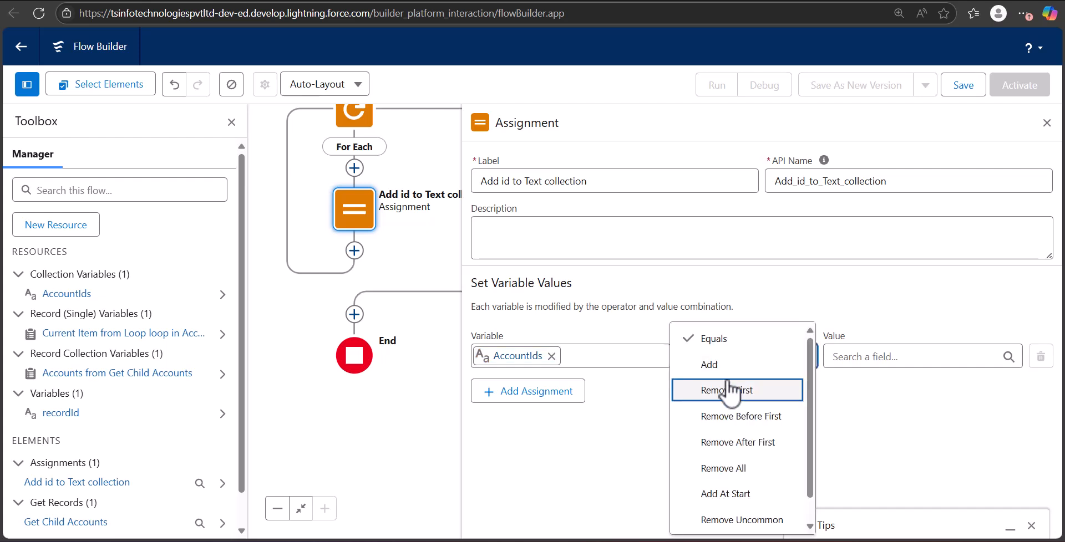
click(725, 369)
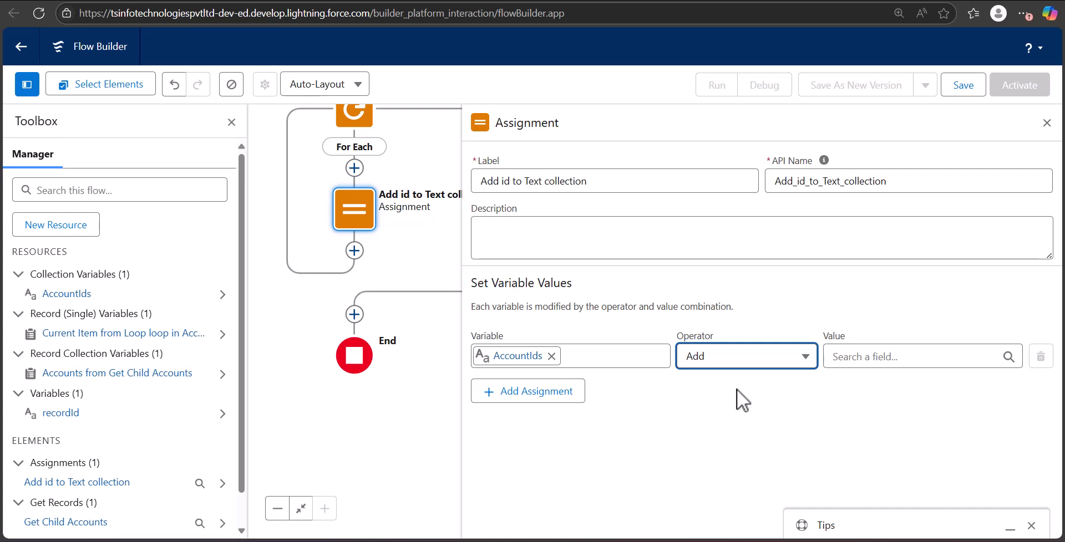
click(904, 360)
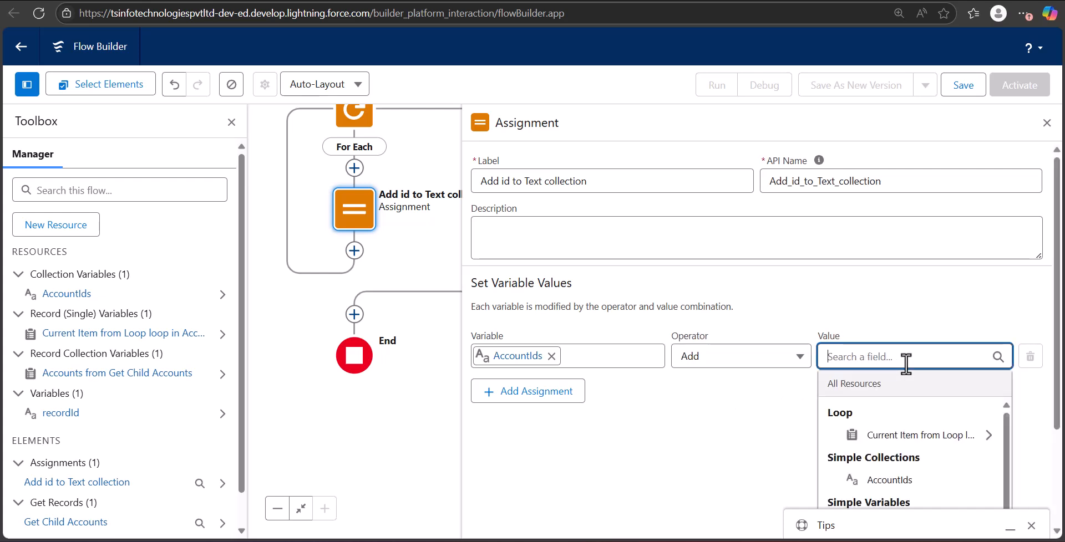
click(890, 437)
scroll(906, 472, down, 3)
click(899, 481)
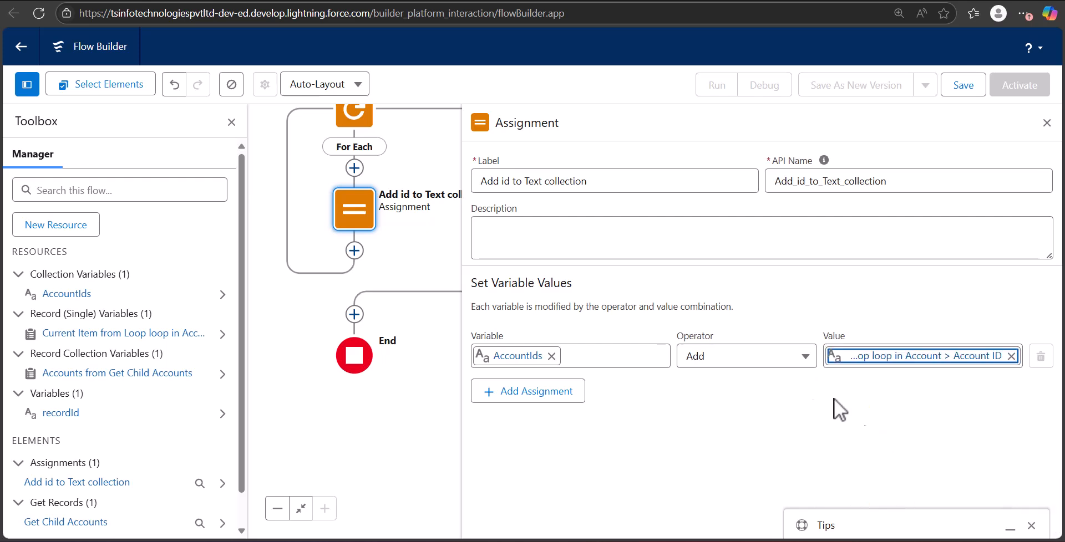
click(865, 426)
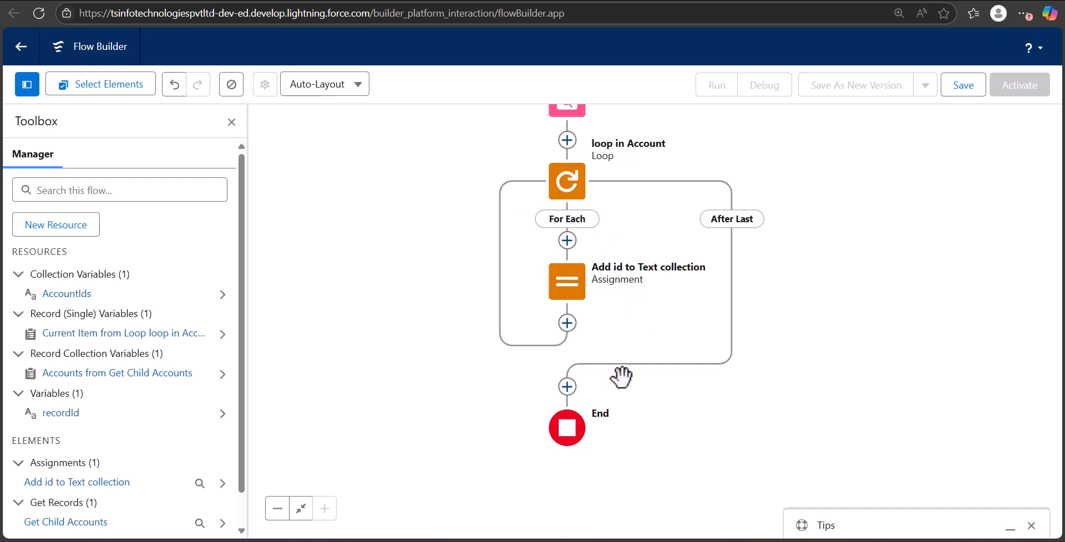
Add a Get Records element on the loop's After Last path, labelled Get Contacts with API name Get_Contacts
click(567, 387)
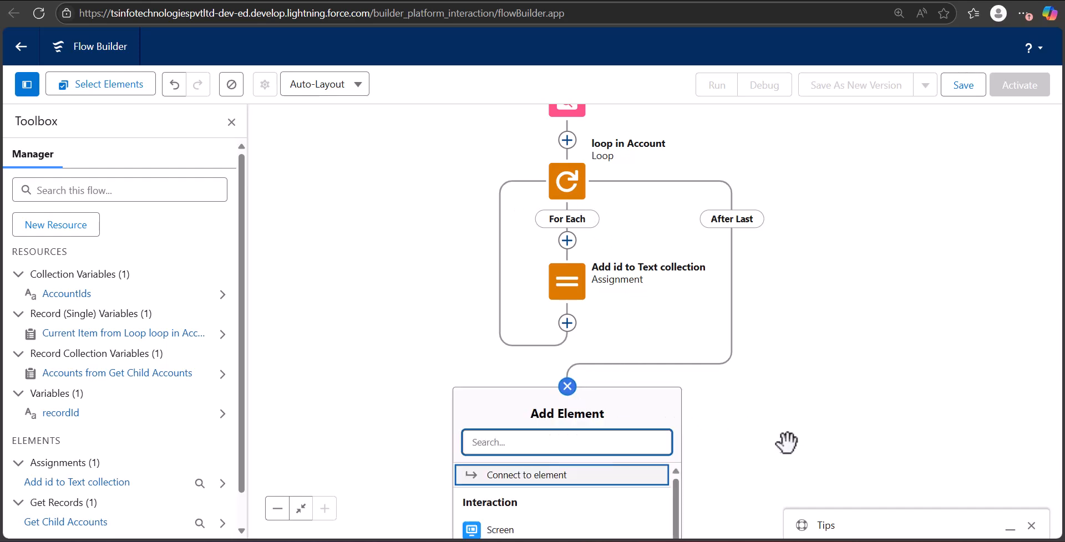
scroll(779, 373, down, 3)
scroll(527, 403, down, 4)
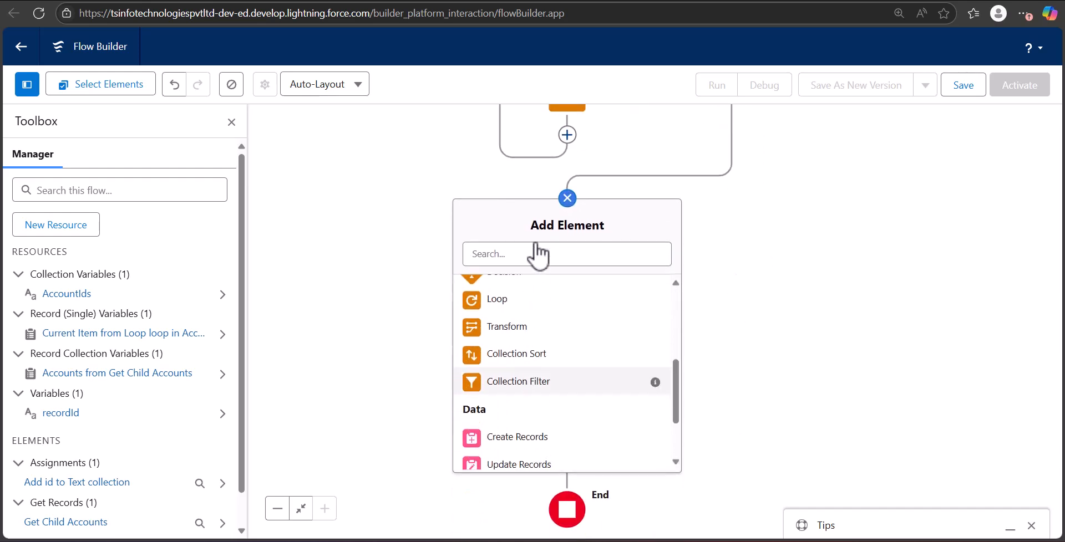
text(G)
text(et )
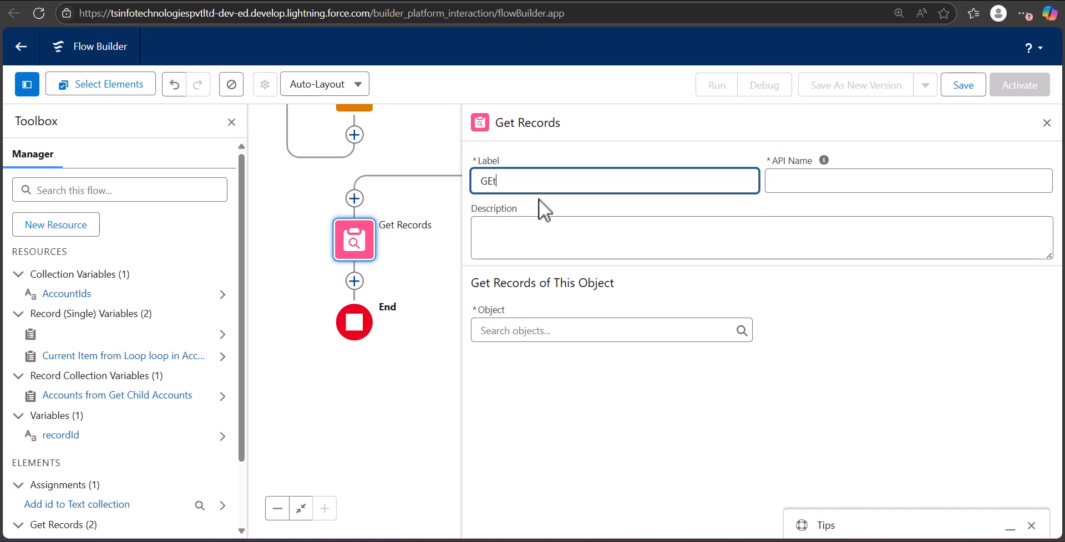
text(Contacts)
key(Tab)
key(Tab)
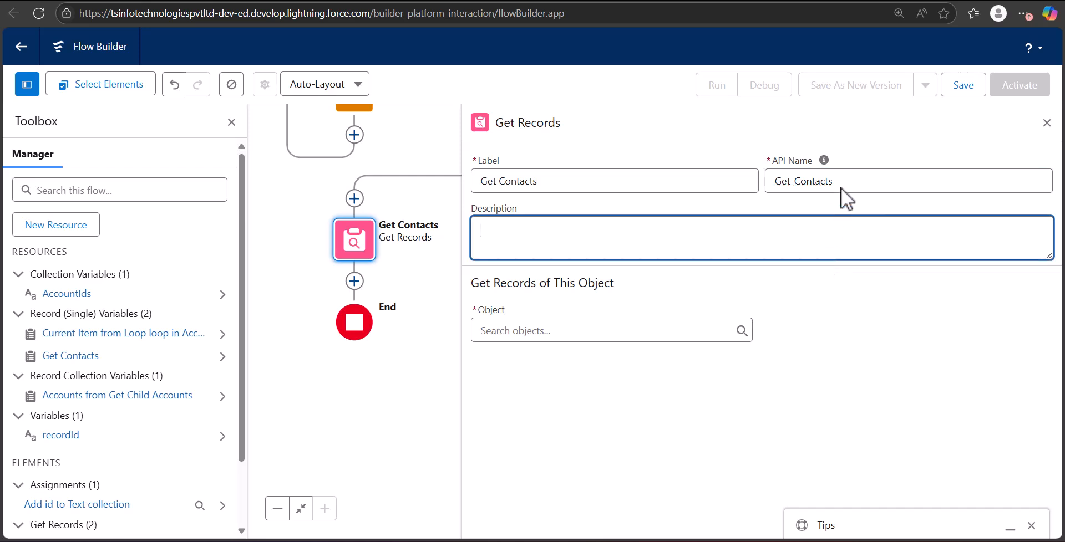
click(837, 181)
Choose Contact as the object whose records Get Contacts retrieves
click(563, 331)
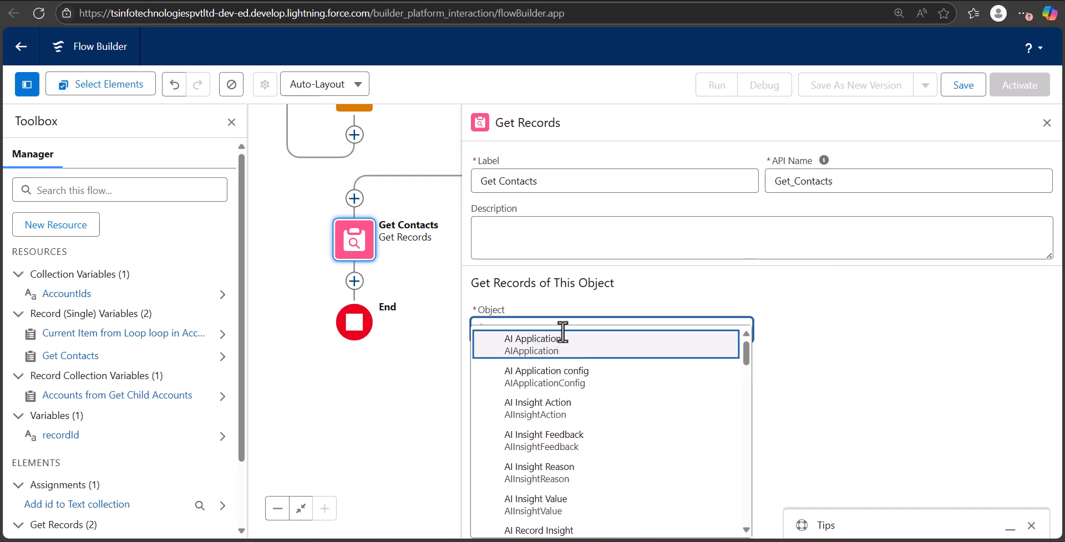
text(con)
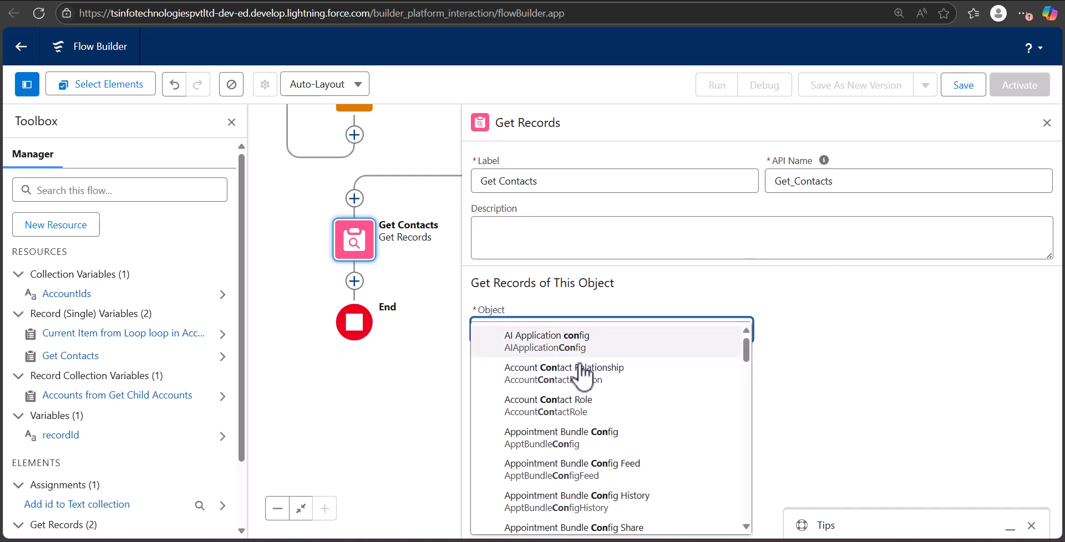
text(ta)
scroll(560, 477, down, 2)
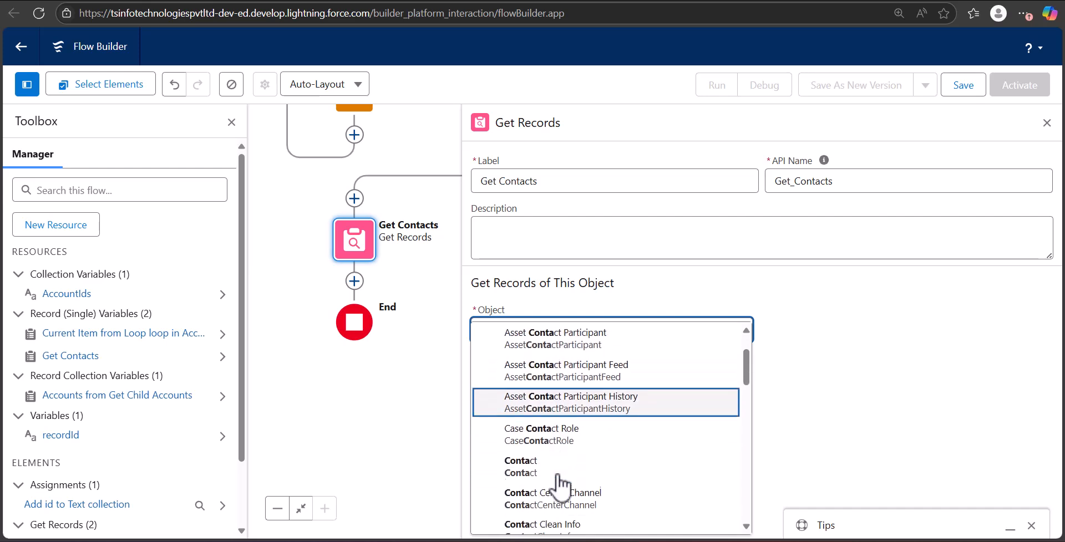
click(673, 468)
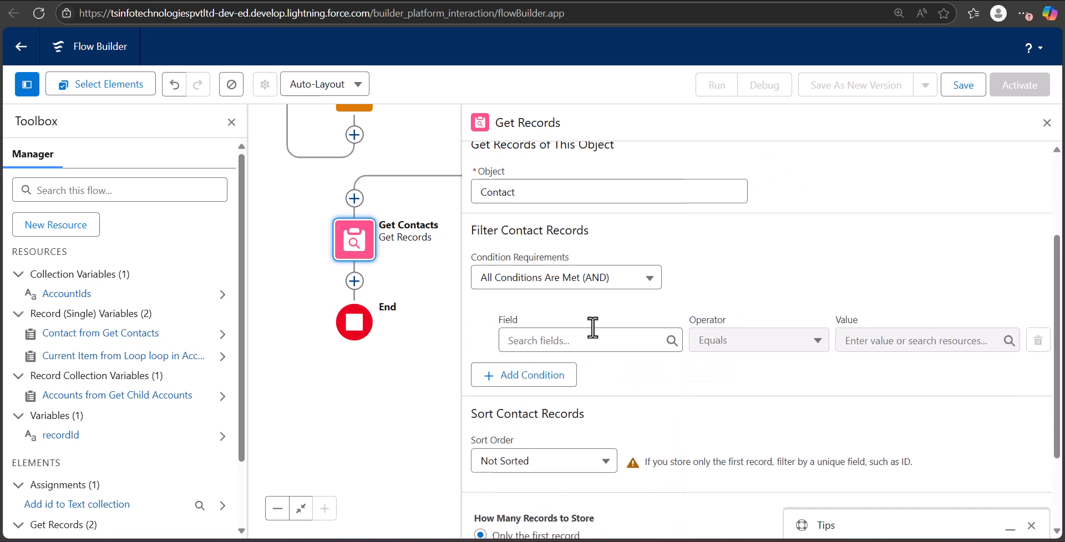
Filter the Contact records to those whose AccountId is In the AccountIds collection, and close the element's settings
click(570, 342)
click(571, 348)
click(792, 342)
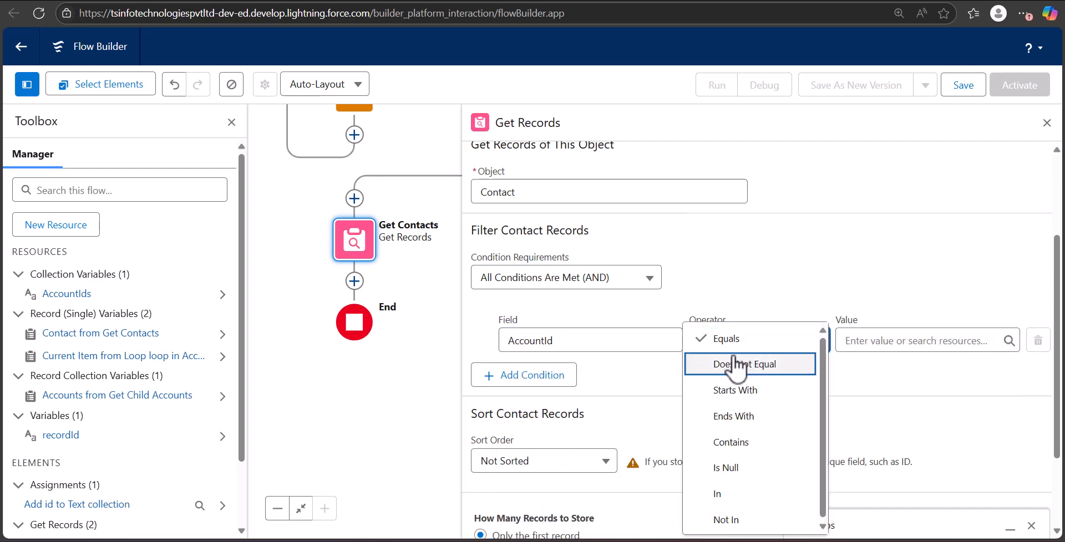
click(724, 494)
click(874, 340)
click(899, 387)
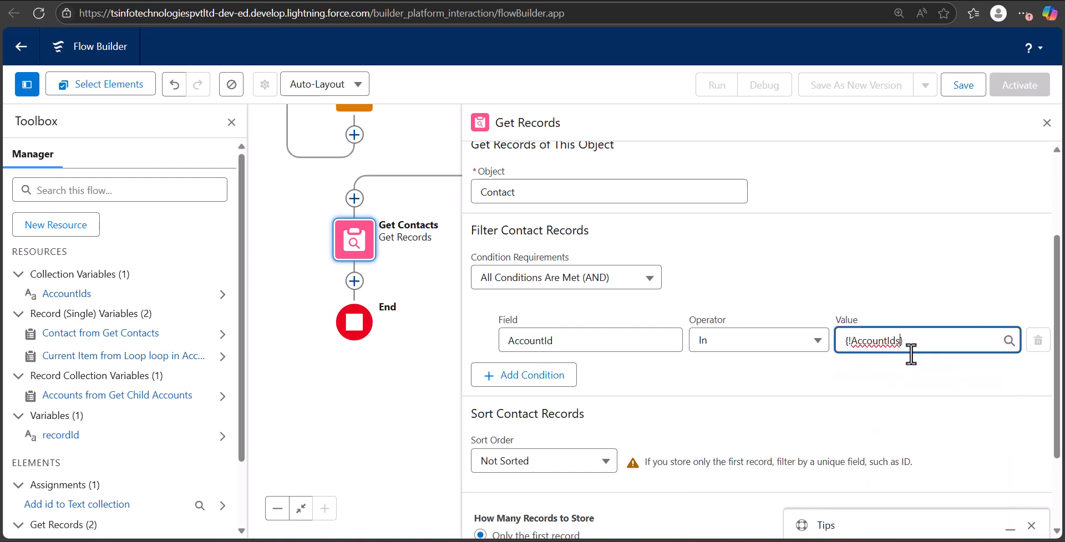
click(913, 389)
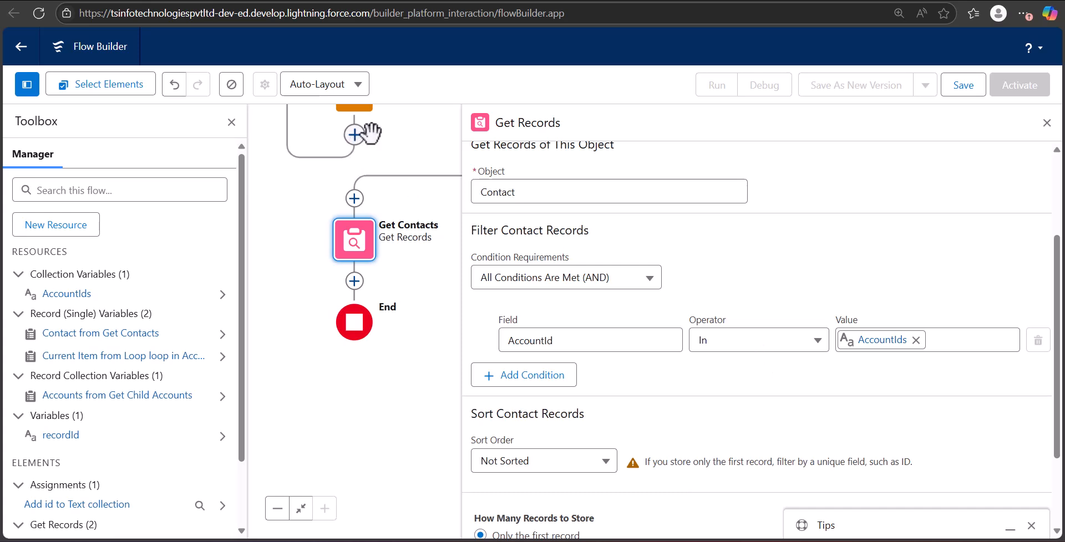
scroll(366, 149, up, 1)
scroll(368, 149, up, 1)
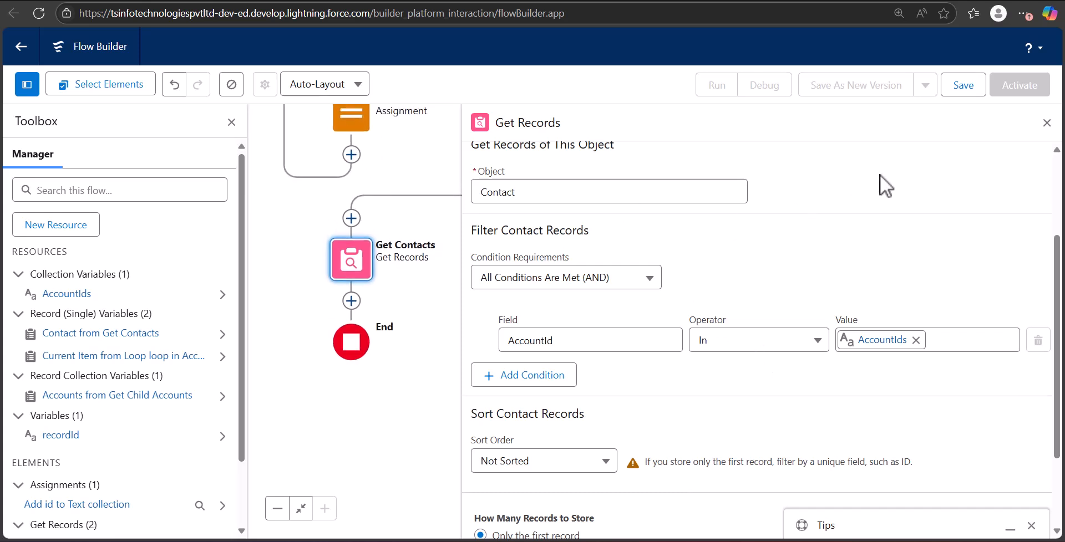
click(1046, 123)
drag(788, 363, 786, 355)
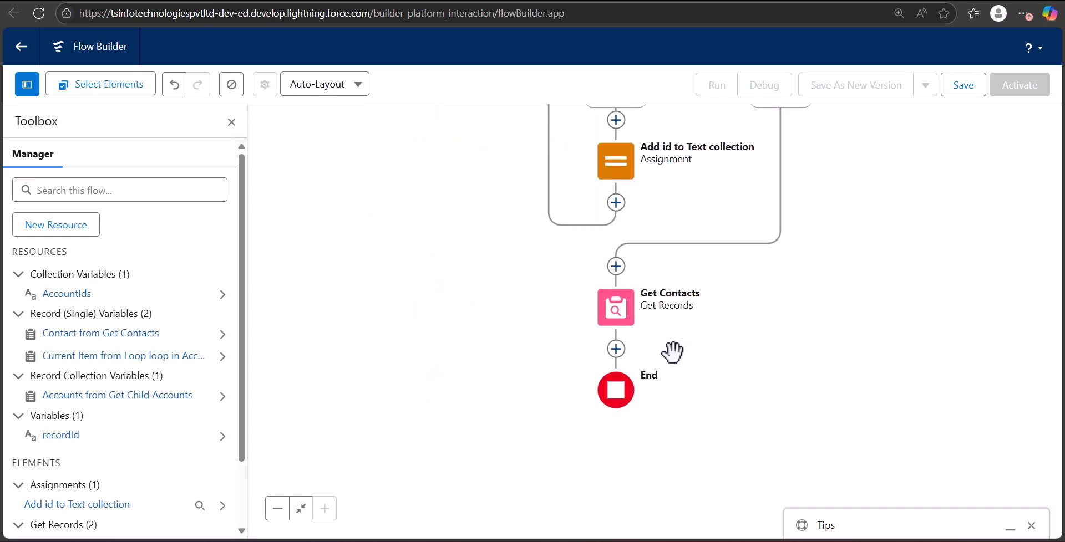
click(616, 350)
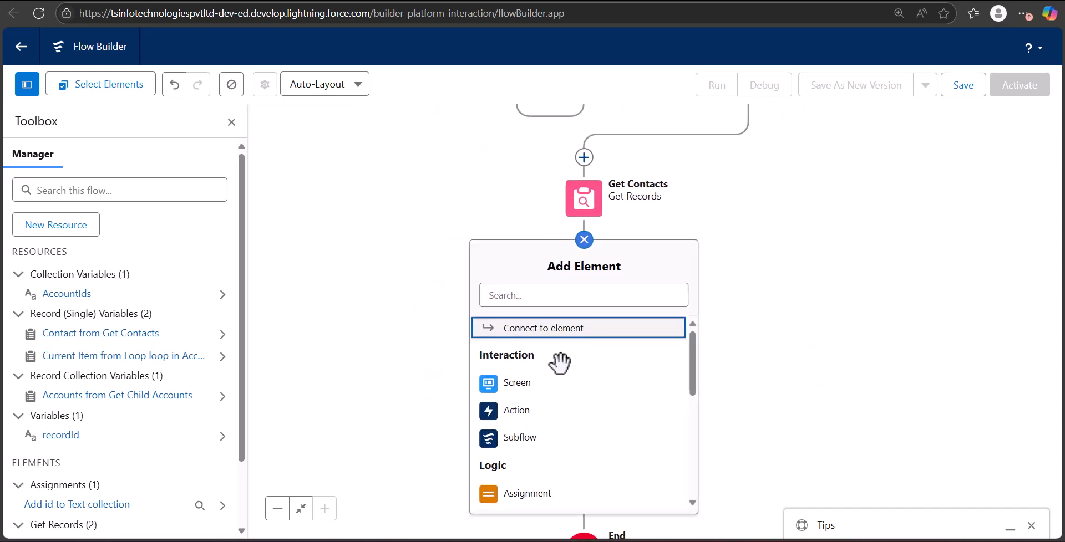
click(544, 386)
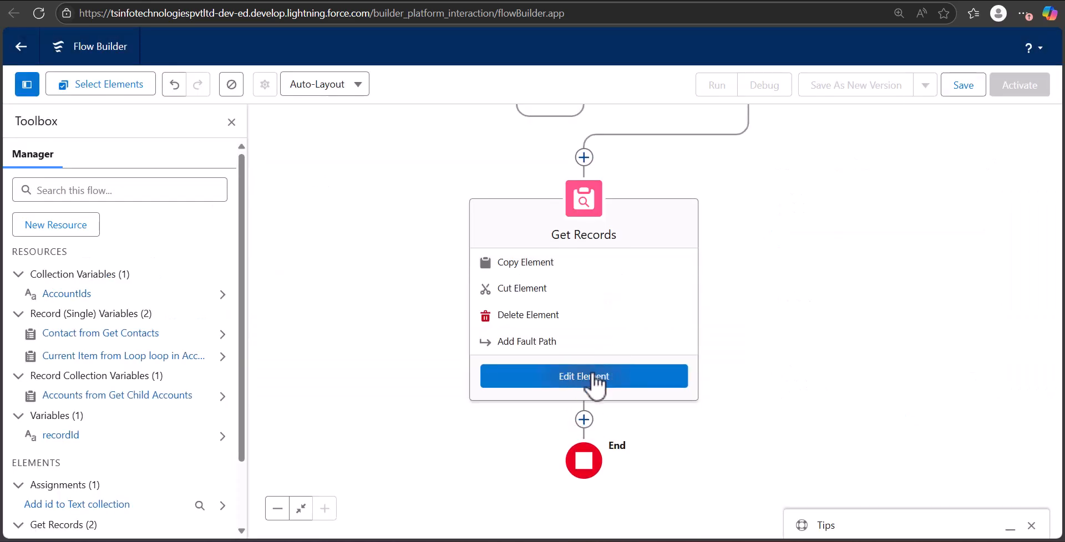
Edit the Get Contacts element so that it stores all records, and close its settings
click(609, 375)
scroll(686, 358, down, 5)
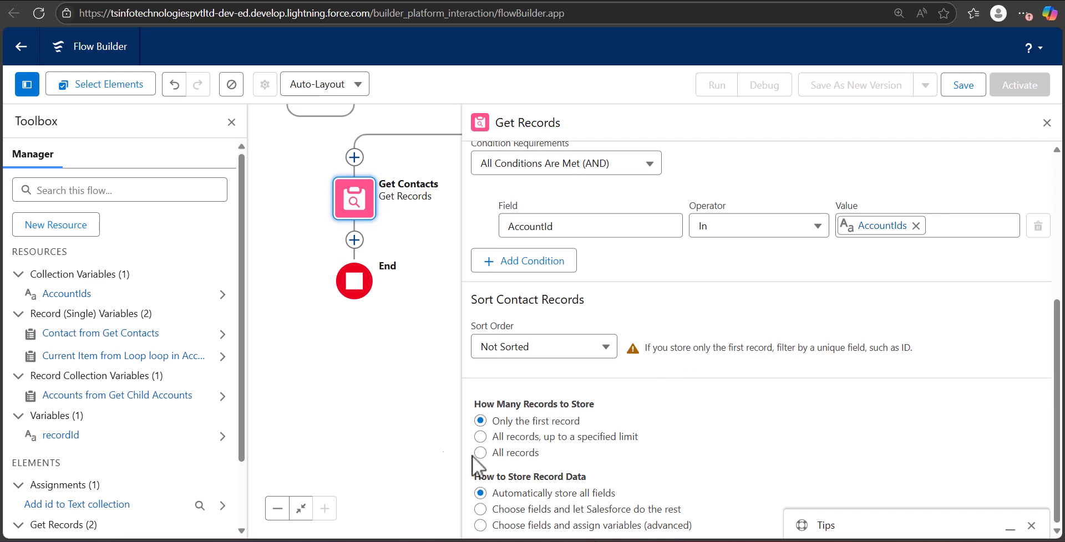
click(480, 453)
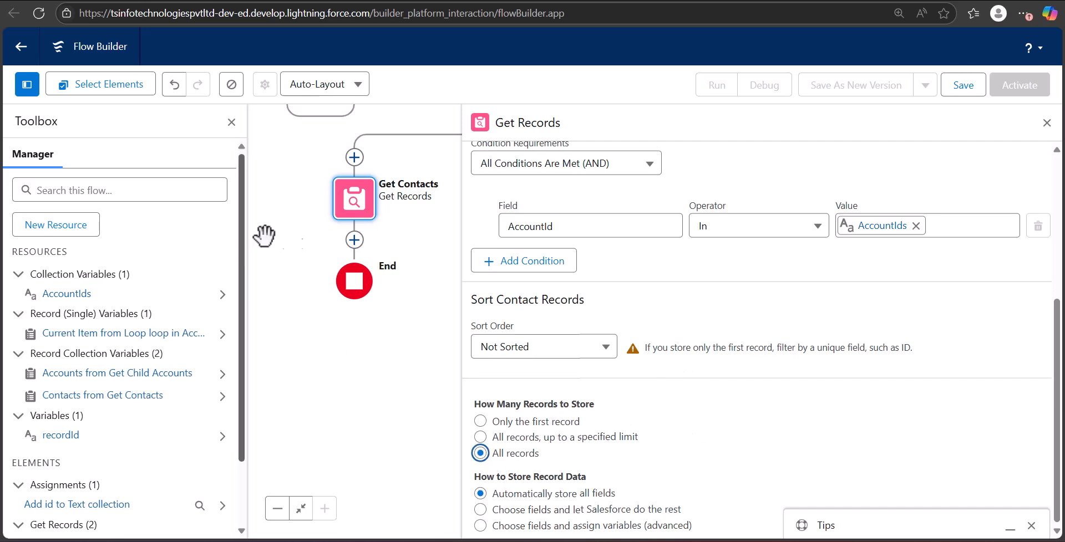
scroll(414, 289, up, 2)
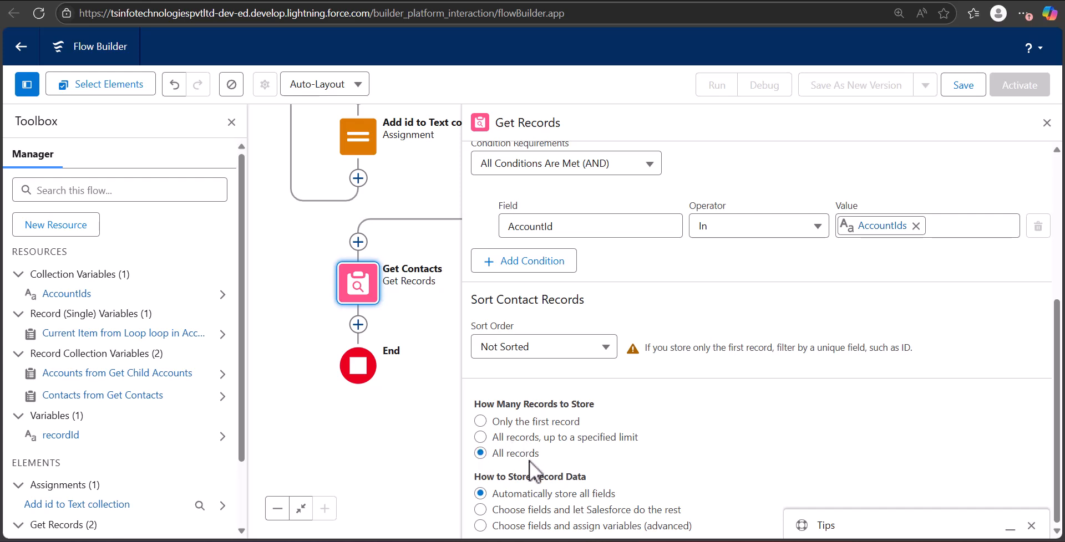
click(1046, 123)
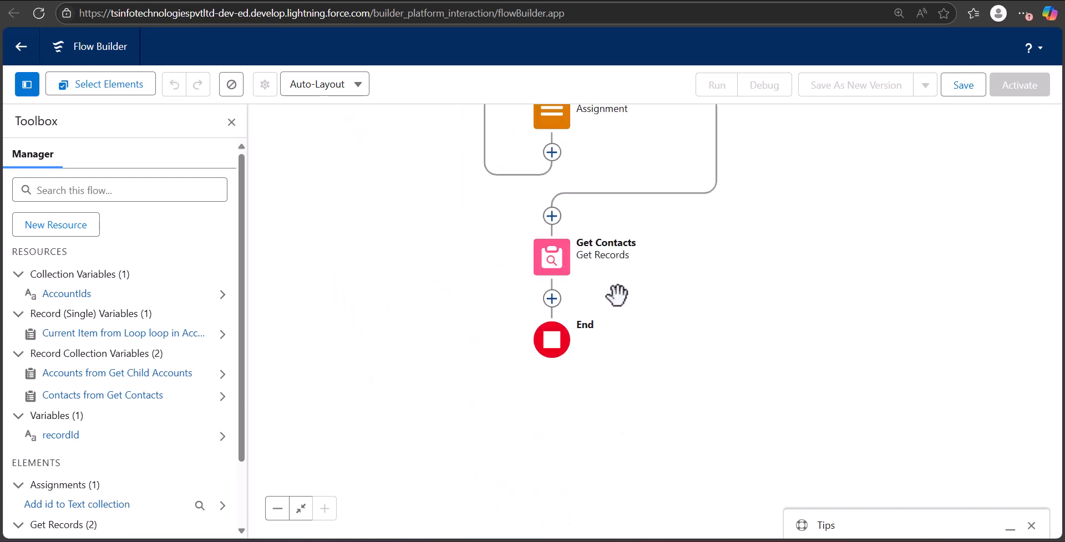
Add a Screen element after Get Contacts, label it as the display of child account contacts, and place a Data Table on it
click(552, 299)
click(519, 379)
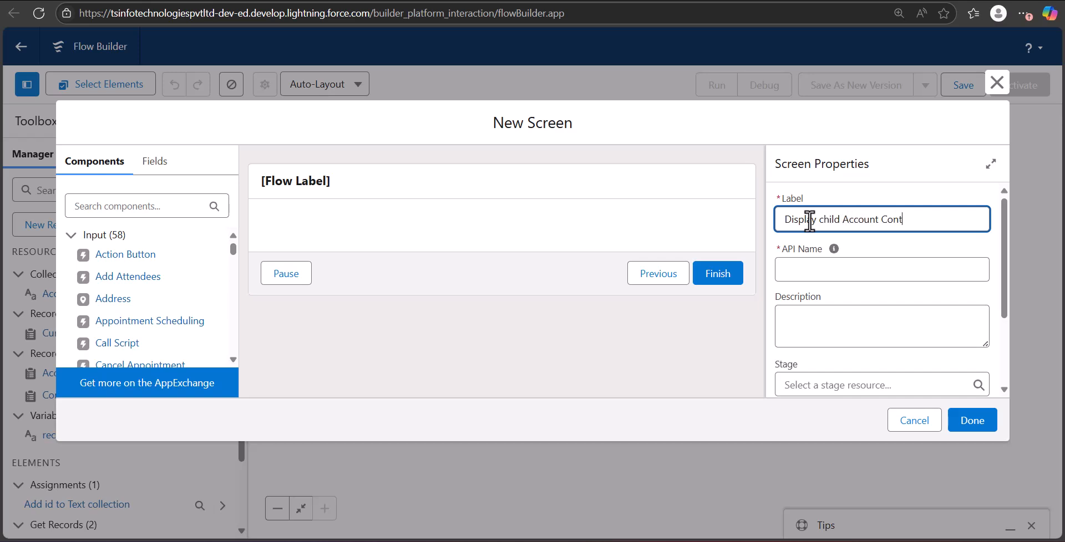
click(814, 269)
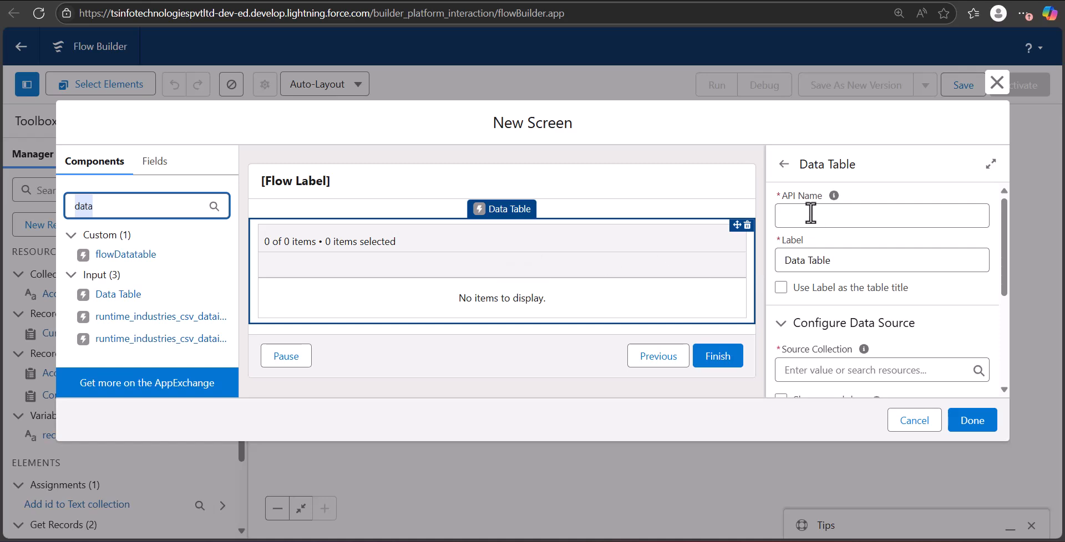
Give the Data Table the API name AccountContacts and the label Contacts
click(857, 253)
click(827, 221)
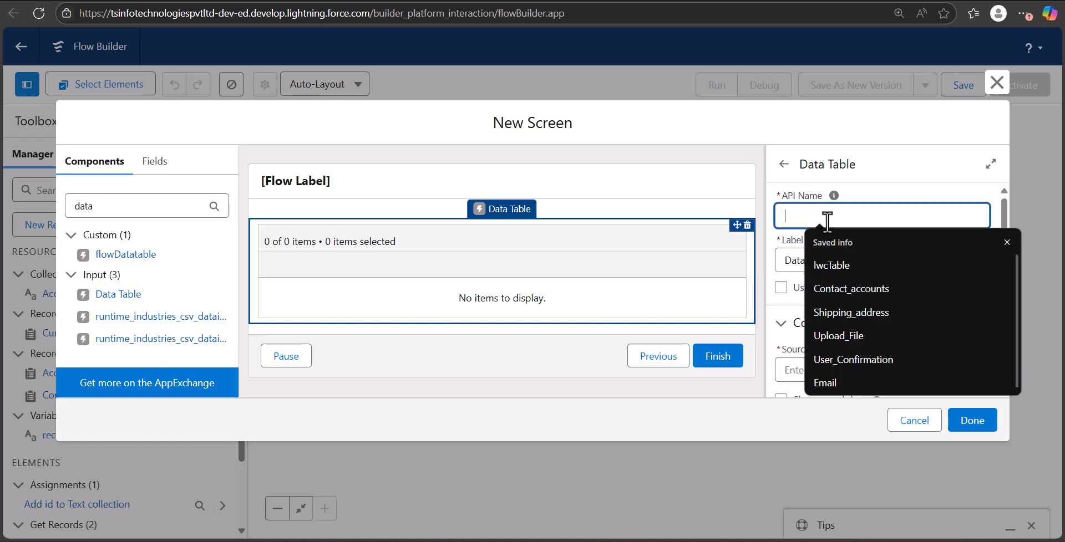
text(Account )
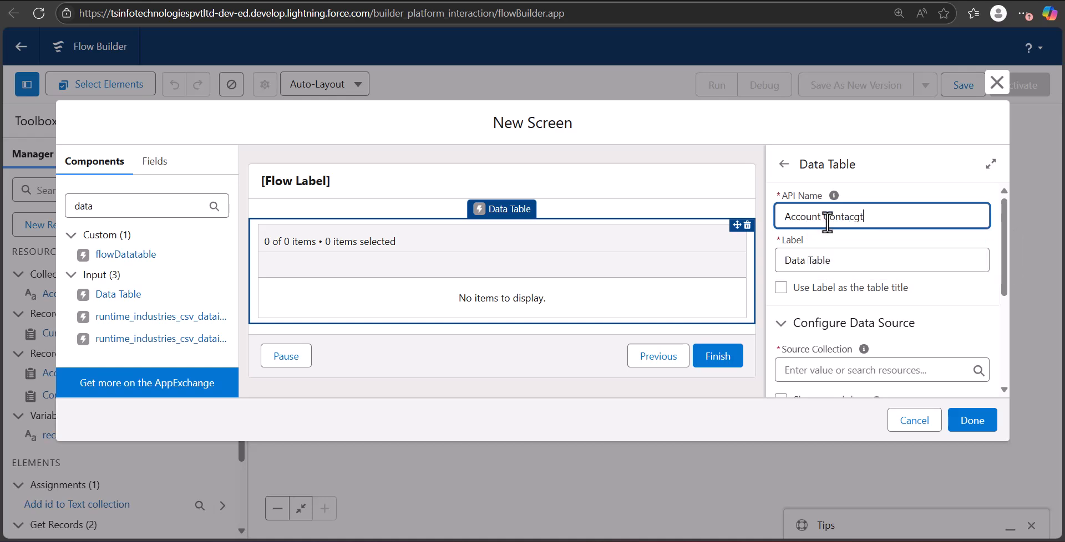
text(Contacs)
key(BackSpace)
Set the Data Table's source collection to Contacts from Get_Contacts
scroll(812, 320, down, 2)
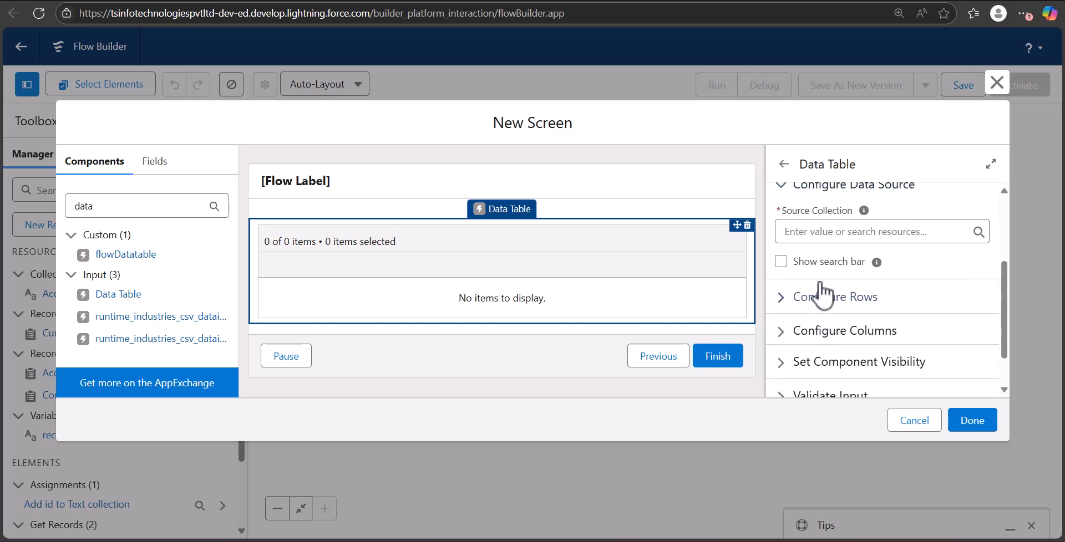
scroll(832, 290, up, 1)
click(832, 294)
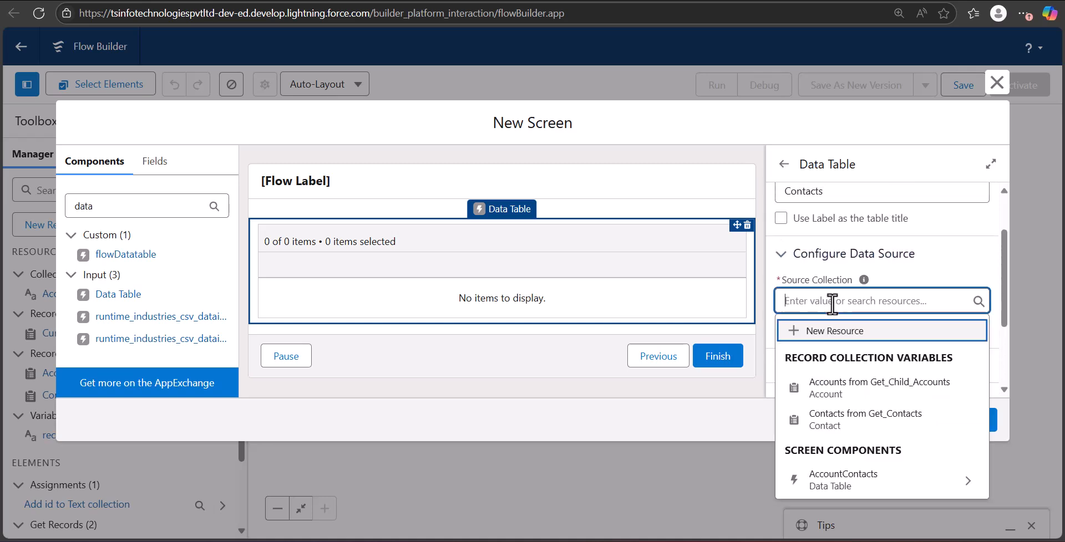
click(856, 421)
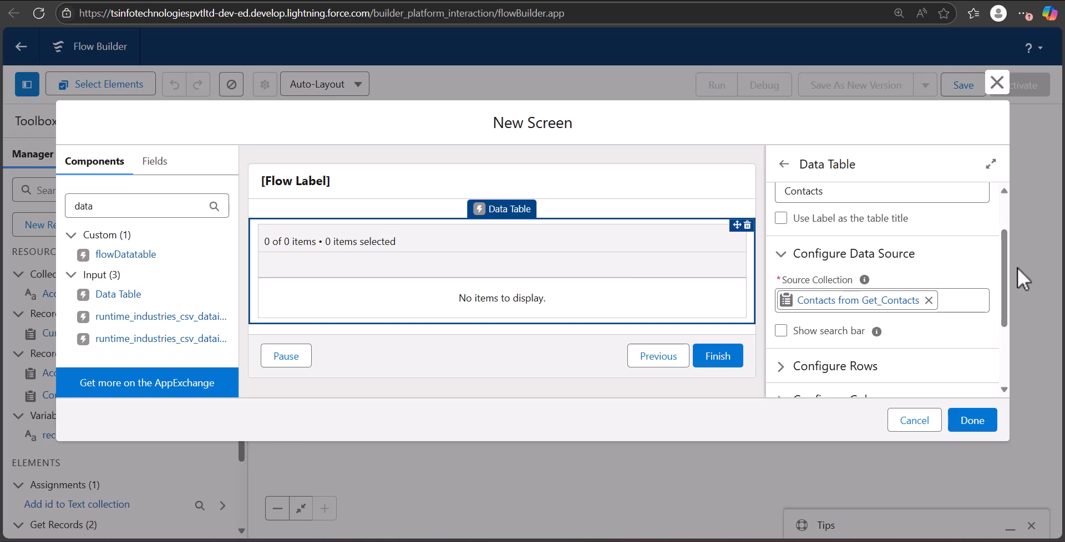
Configure the Data Table's first column to use the FirstName source field
drag(1006, 258, 1007, 308)
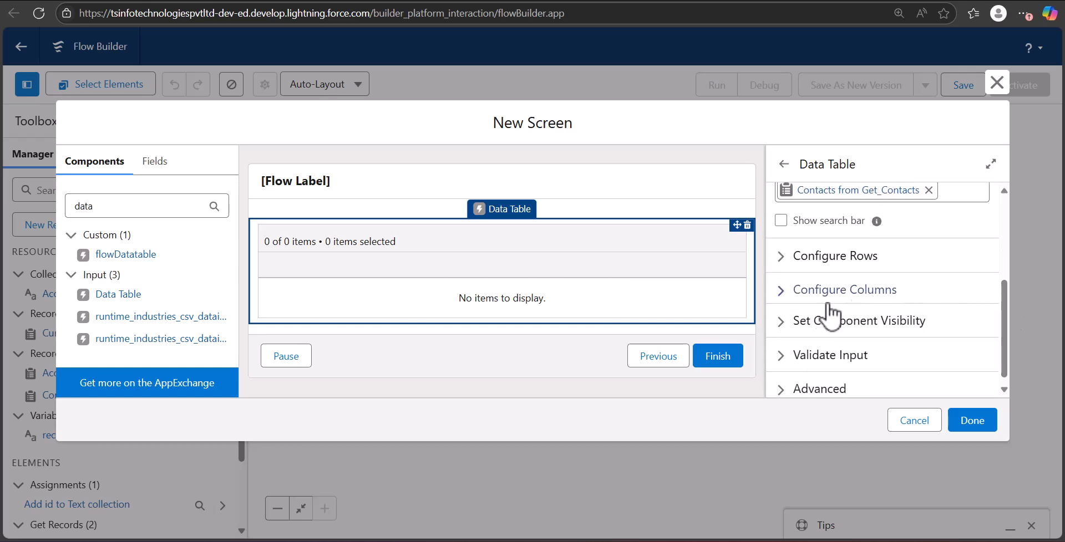
click(790, 299)
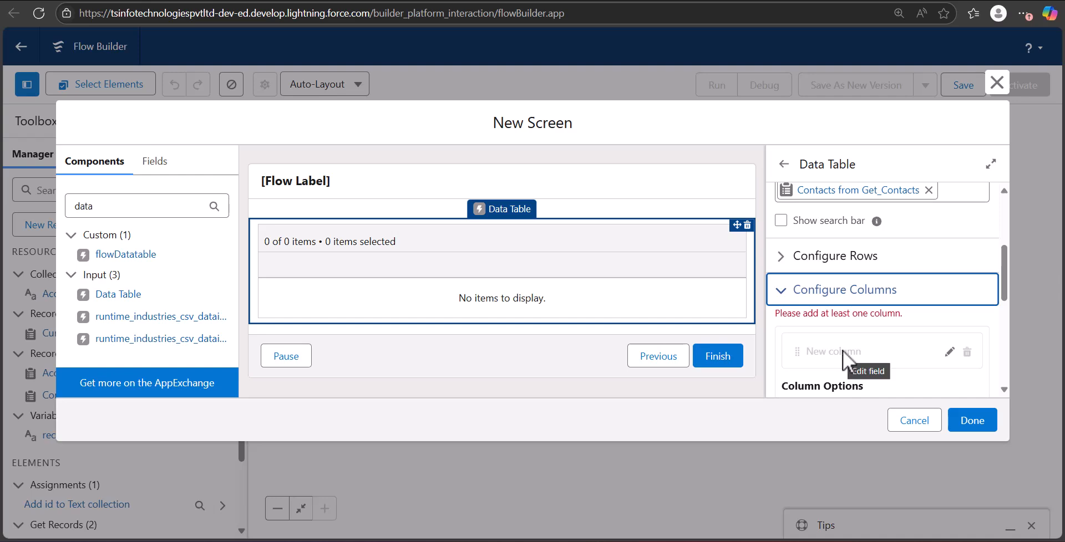
click(950, 353)
scroll(828, 295, down, 3)
click(820, 286)
text(firs)
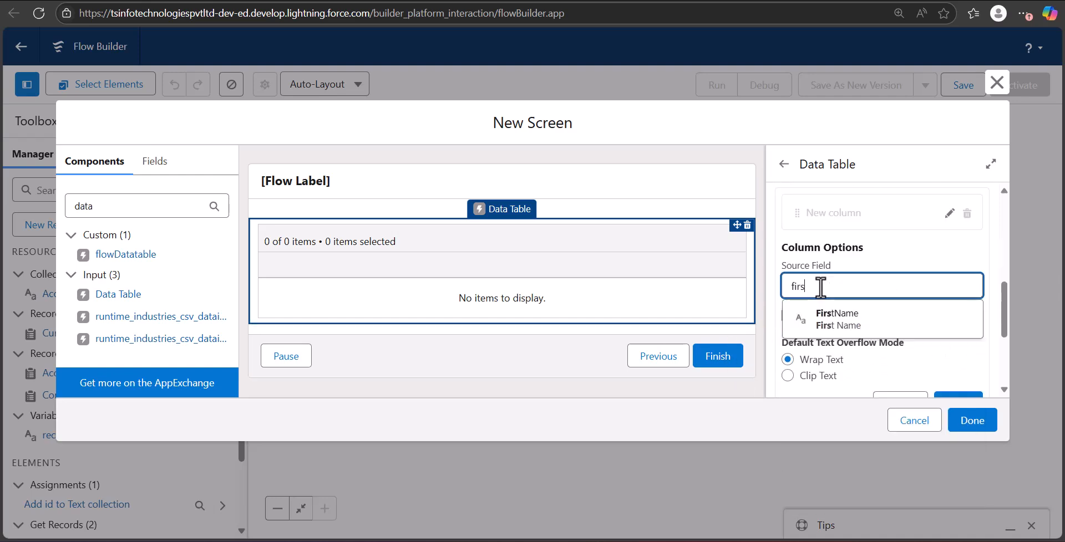
click(837, 319)
click(974, 338)
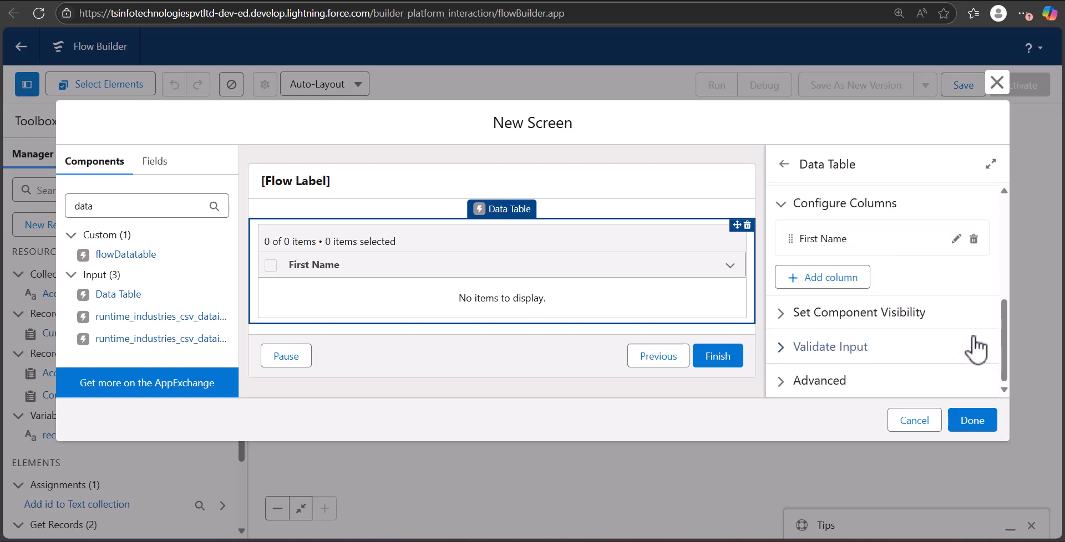
Add two more columns to the Data Table for the Last Name and Account ID fields
click(830, 283)
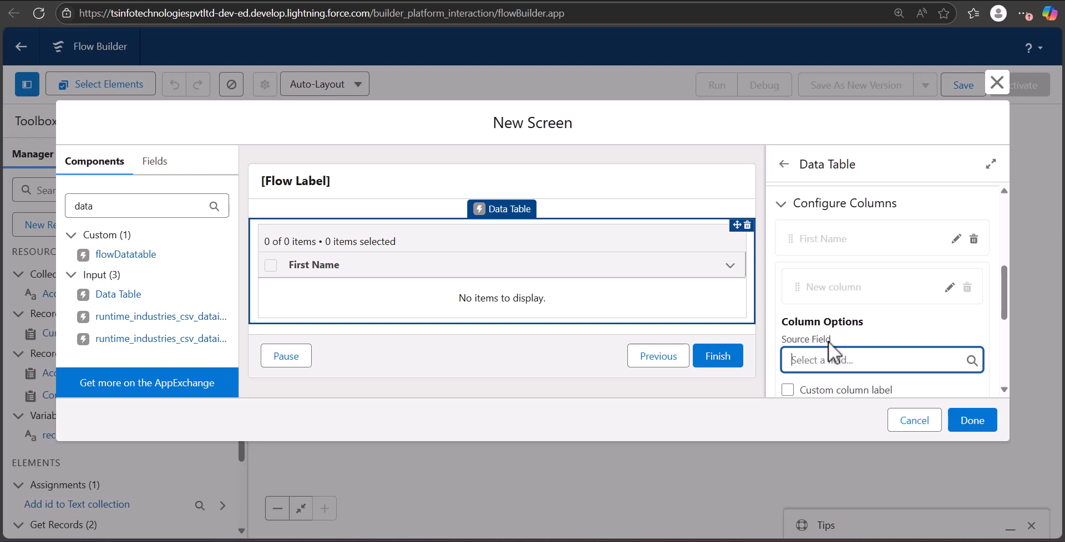
text(last)
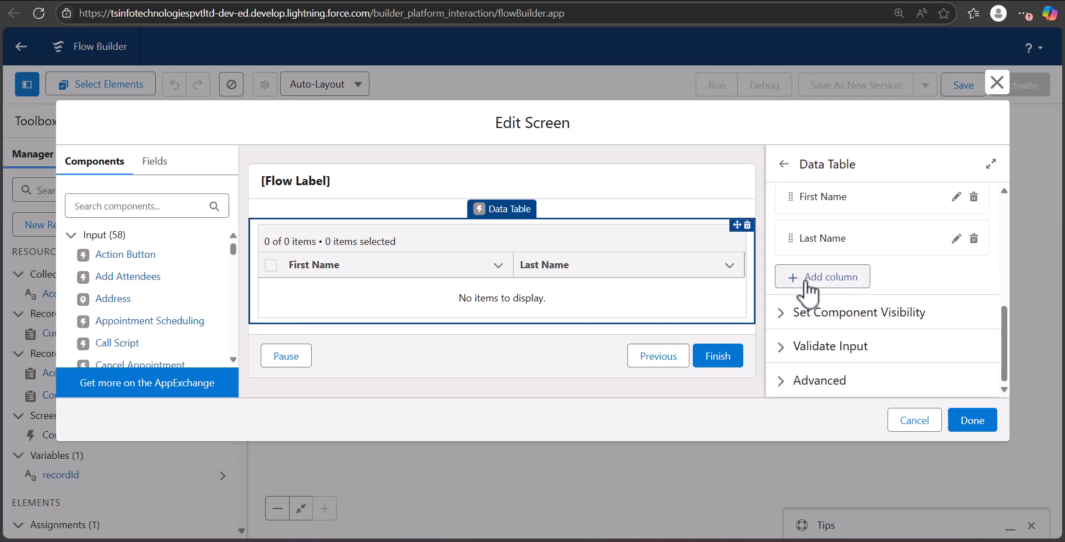
click(808, 284)
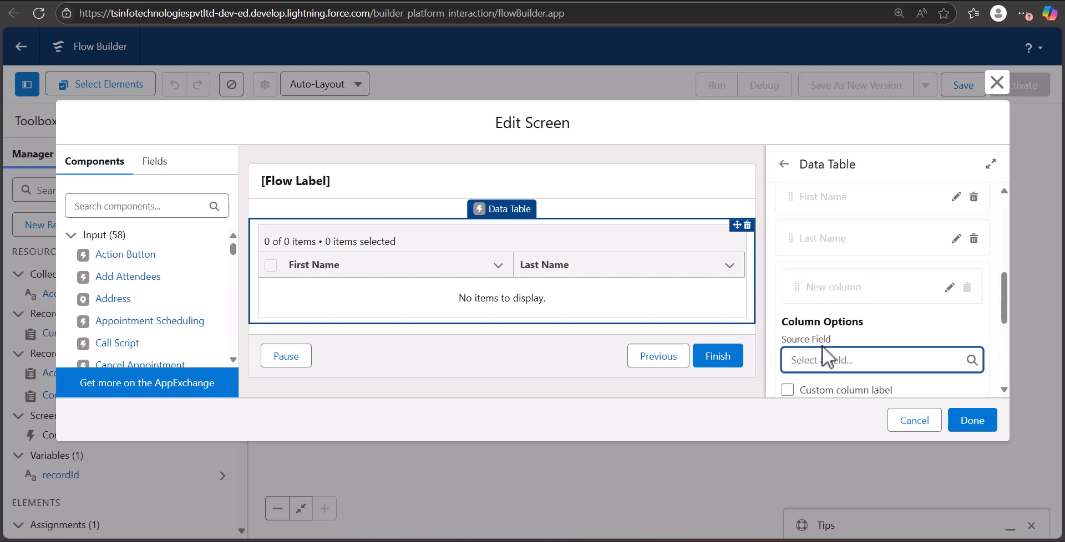
text(acc)
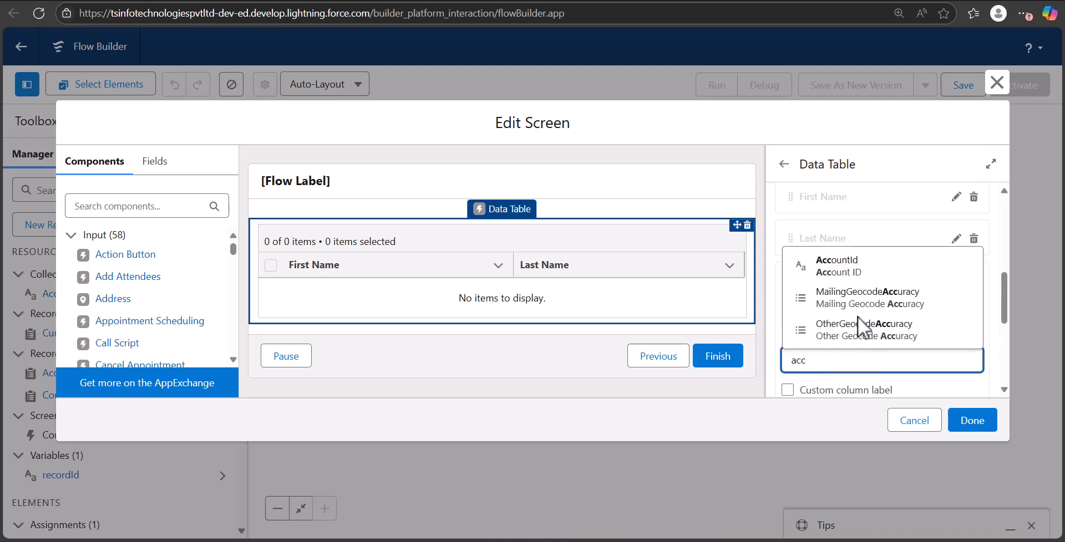
click(890, 268)
scroll(932, 330, down, 3)
click(950, 344)
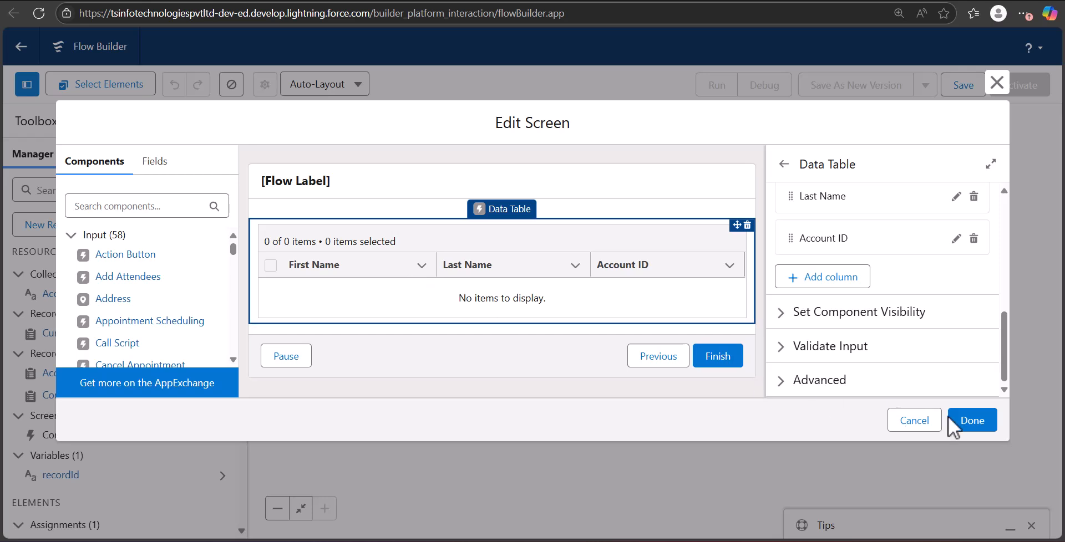
Finish editing the Display child Account Contacts screen and return to the flow canvas
click(977, 428)
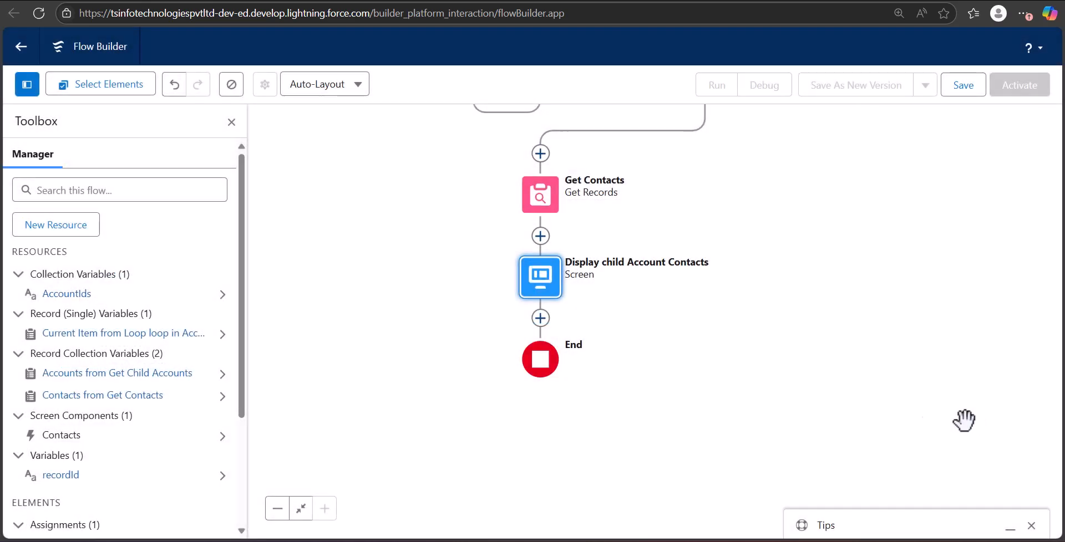
scroll(613, 355, up, 2)
drag(739, 228, 737, 273)
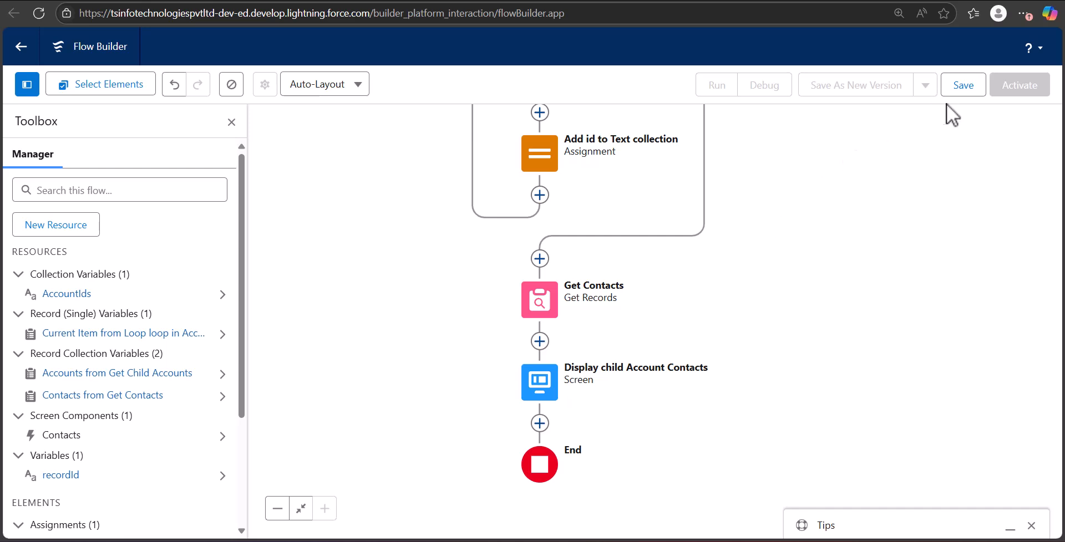
Save the flow with the label Display Child Account Contacts and the API name Display_Child_Account_Contacts
click(959, 88)
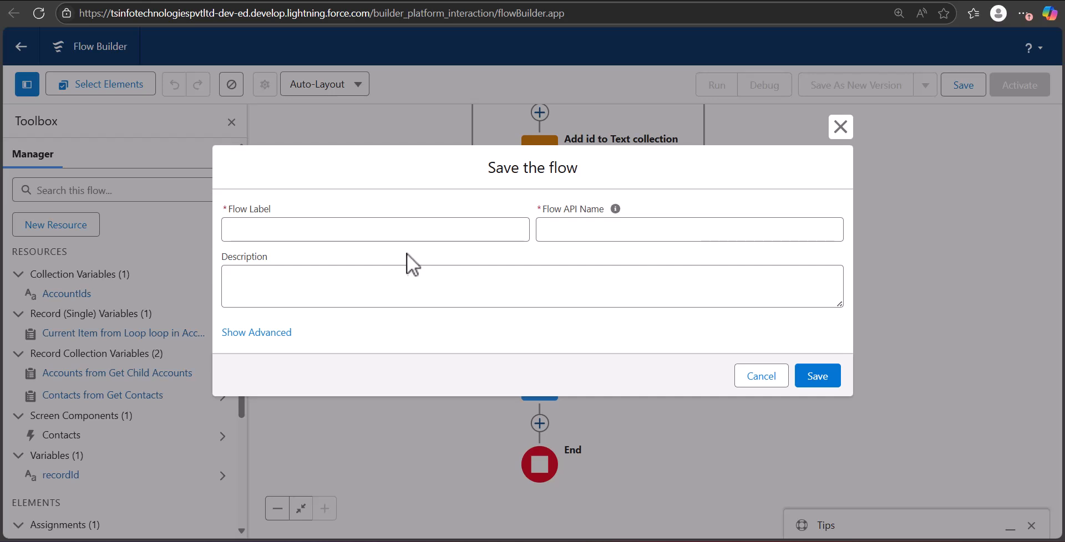
click(404, 233)
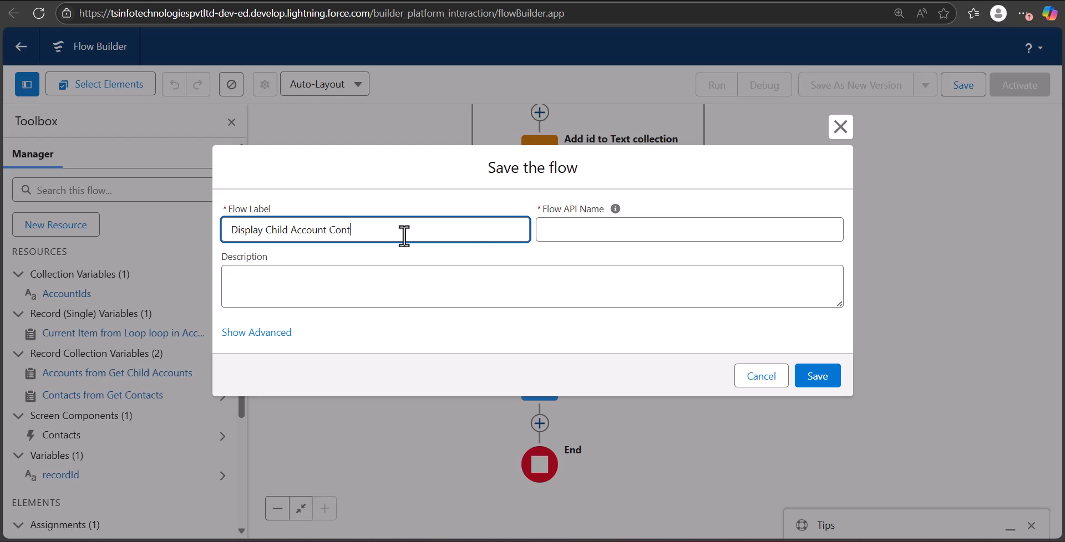
text(ts)
click(582, 231)
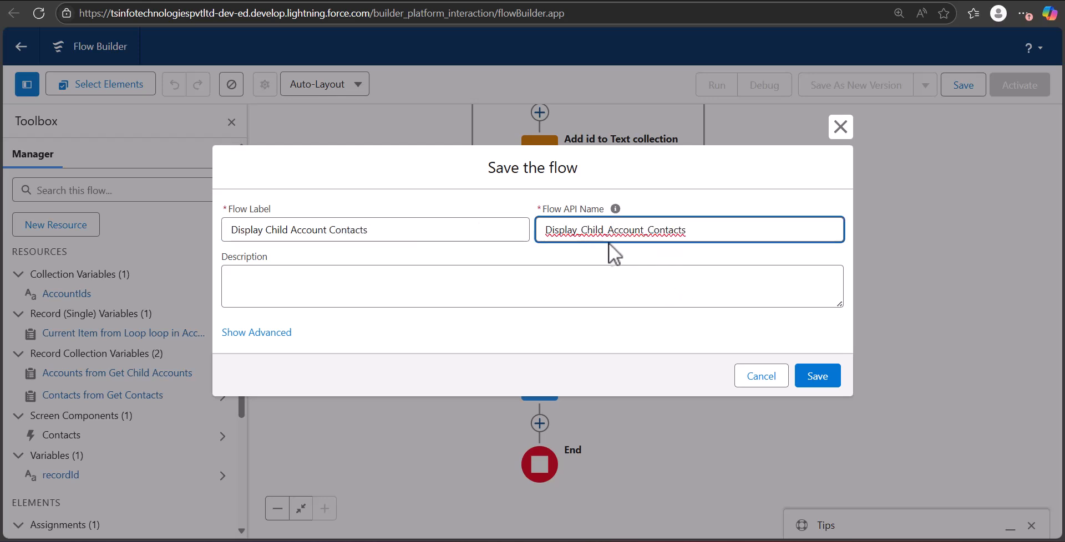
click(837, 381)
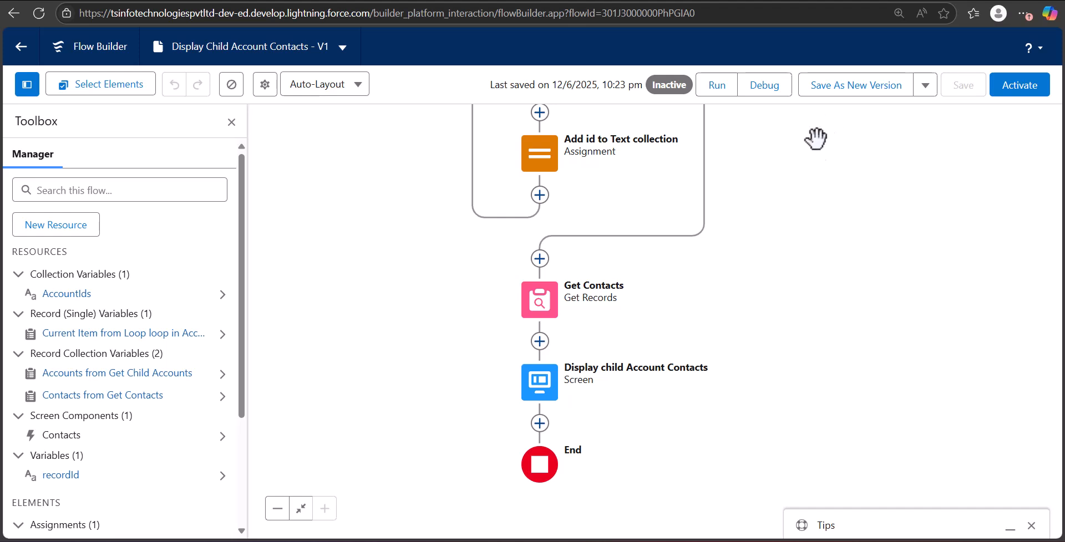
Start a debug session for the flow, and open the Delphi Chemicals parent account from the Edge Communications account record
click(765, 84)
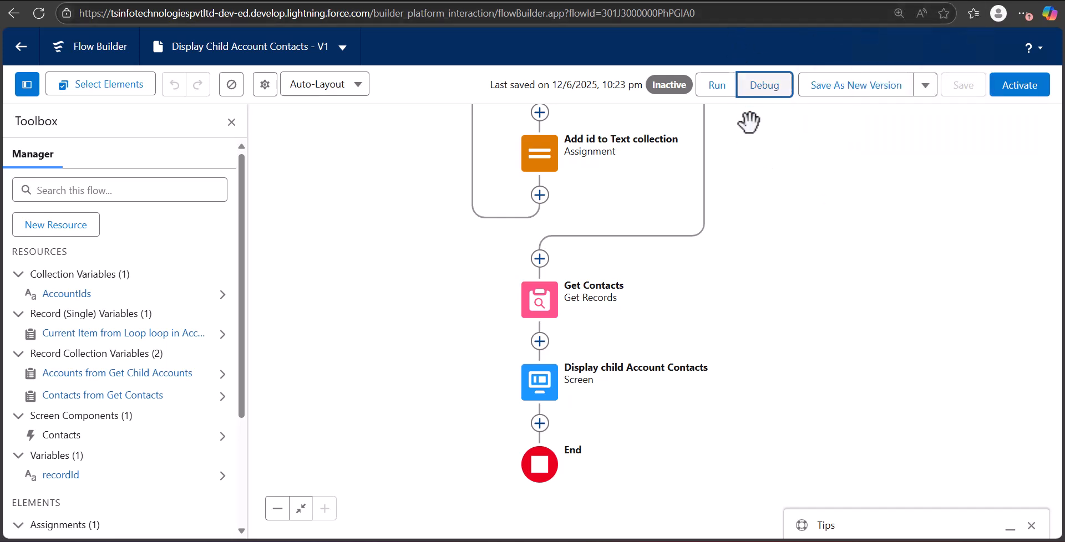
click(765, 88)
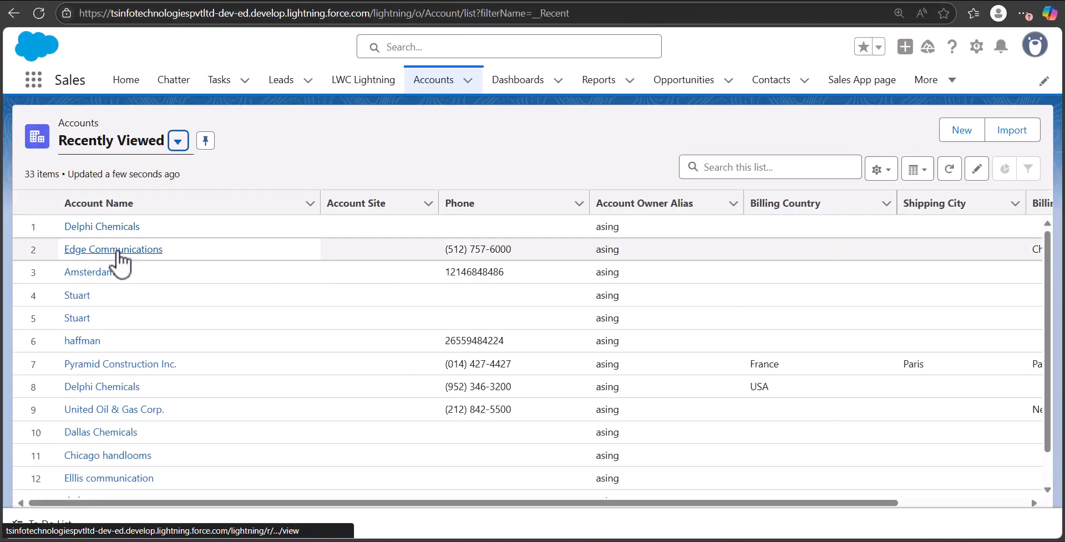
click(117, 251)
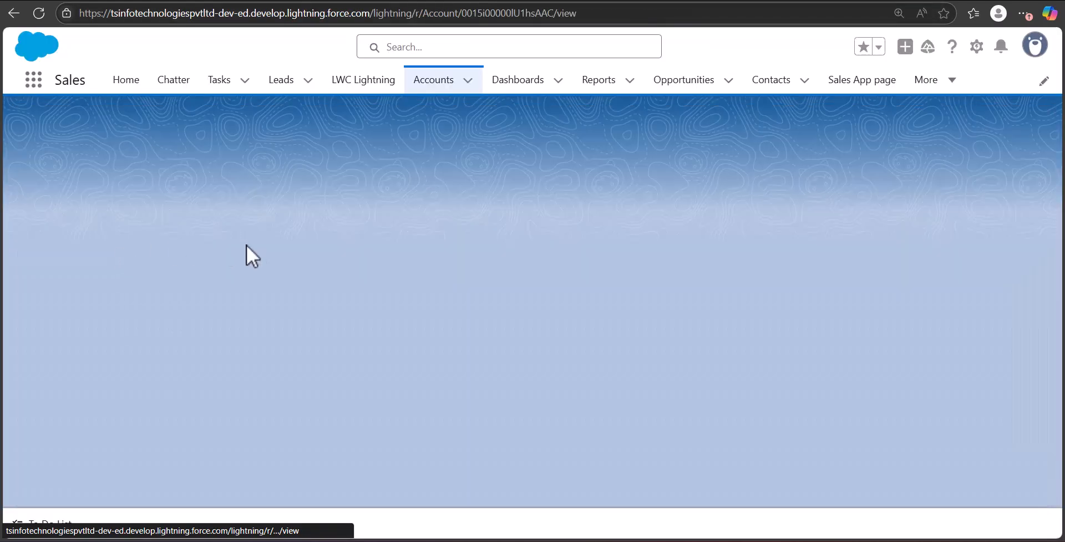
scroll(118, 363, down, 2)
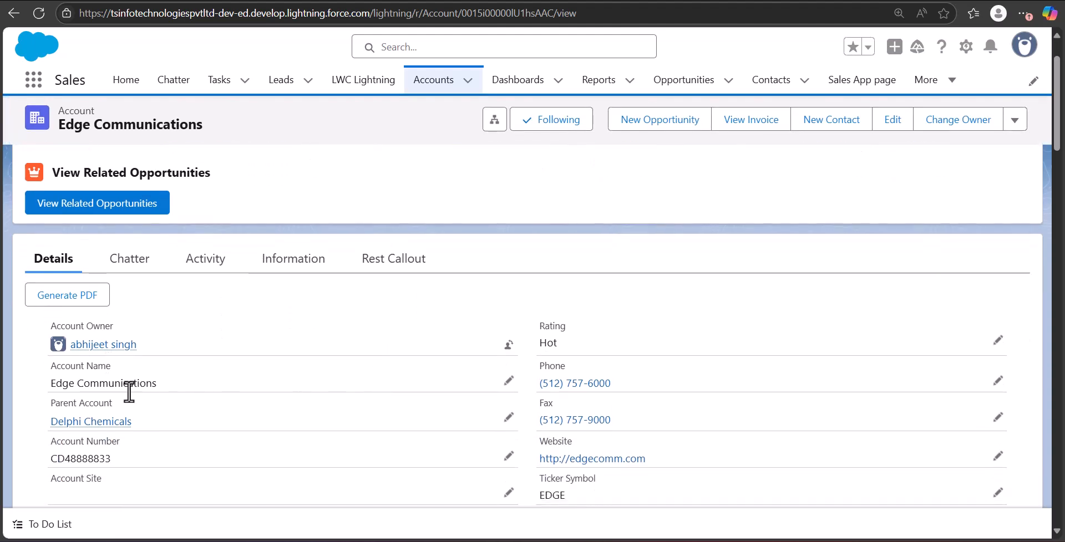
click(92, 423)
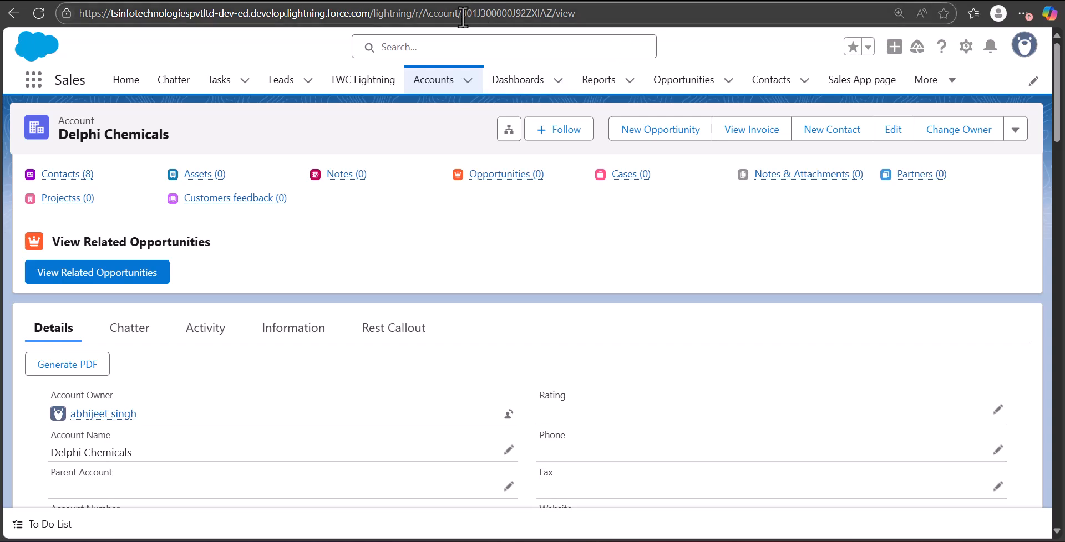
Copy the Delphi Chemicals account's record ID from the page URL
drag(472, 14, 562, 13)
key(ctrl+c)
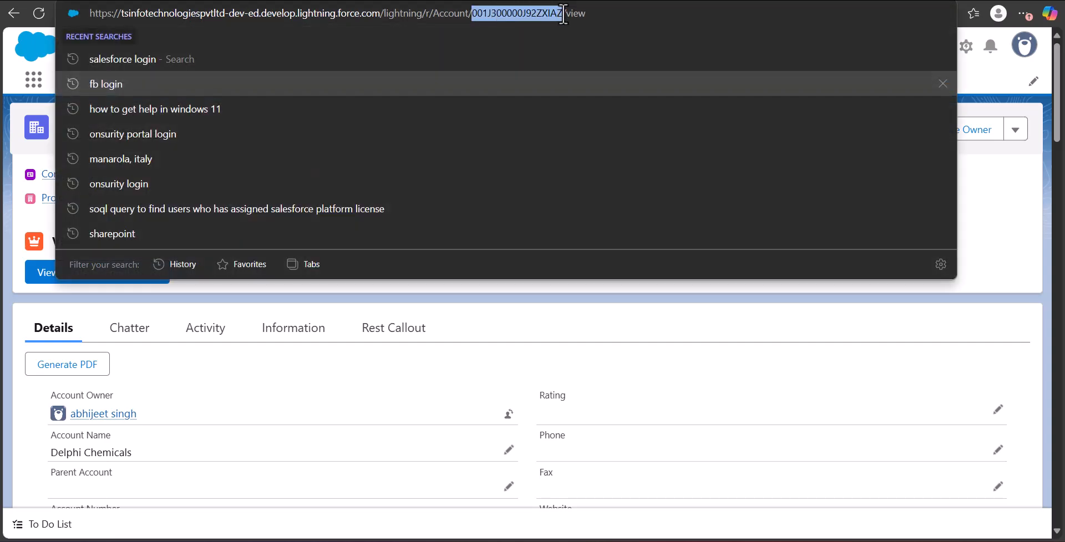
click(881, 308)
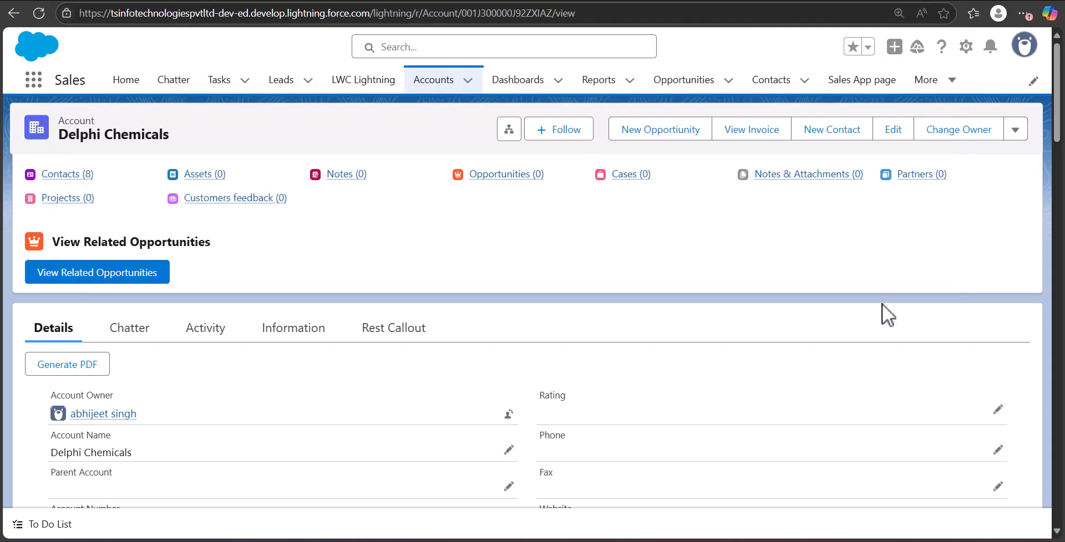
Return to the flow debugger and run the flow with the copied parent account ID as the recordId input
click(798, 4)
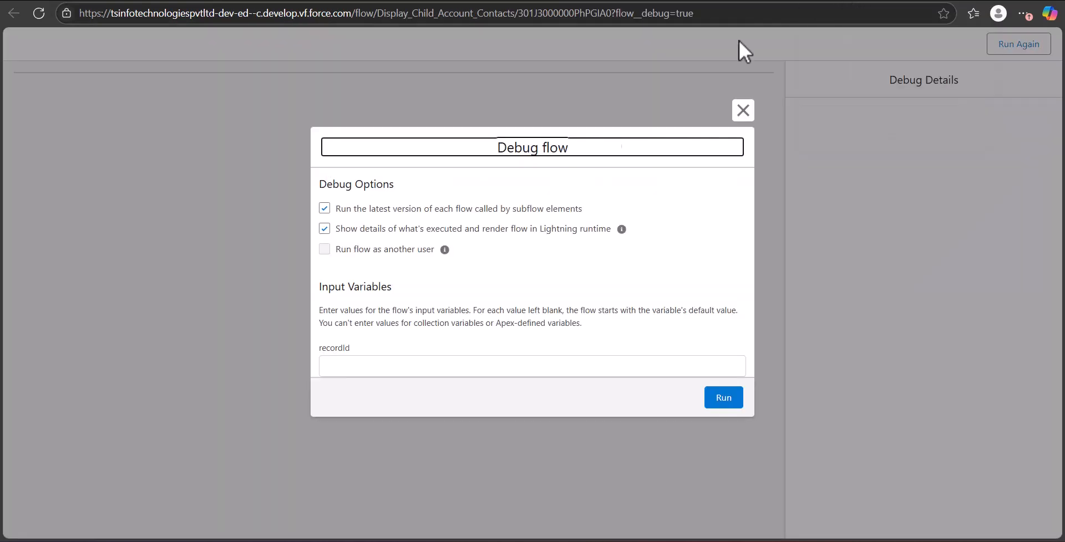
click(388, 361)
key(ctrl+v)
click(735, 400)
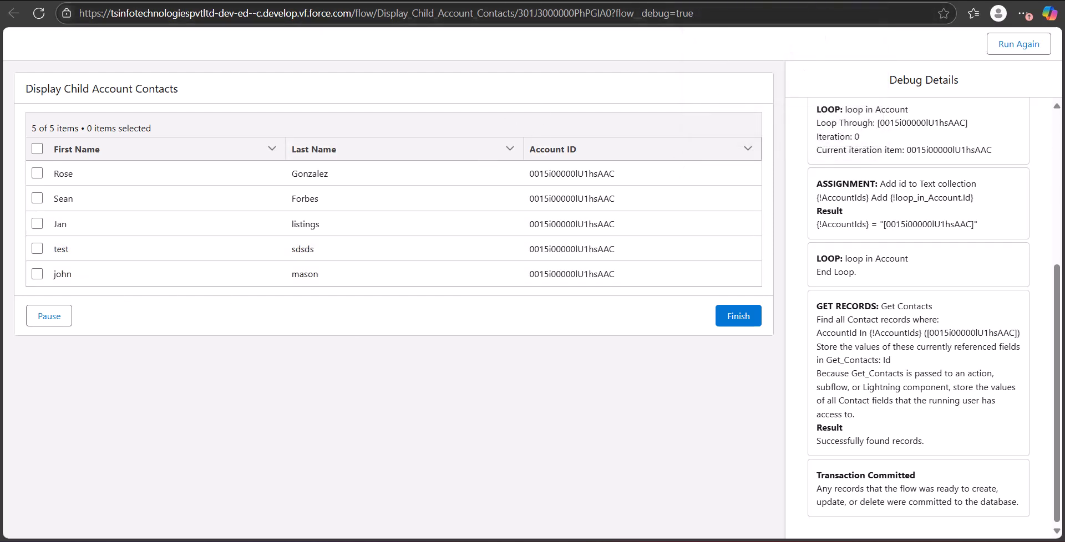
Check the Edge Communications account's related contacts and parent account against the debug output
click(309, 1)
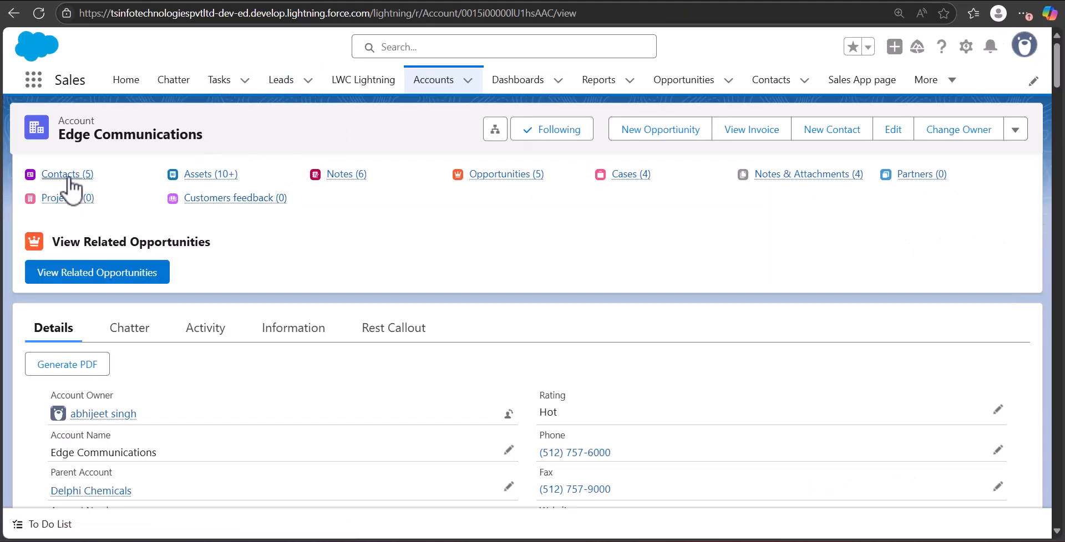
mouse_move(66, 177)
scroll(188, 418, down, 1)
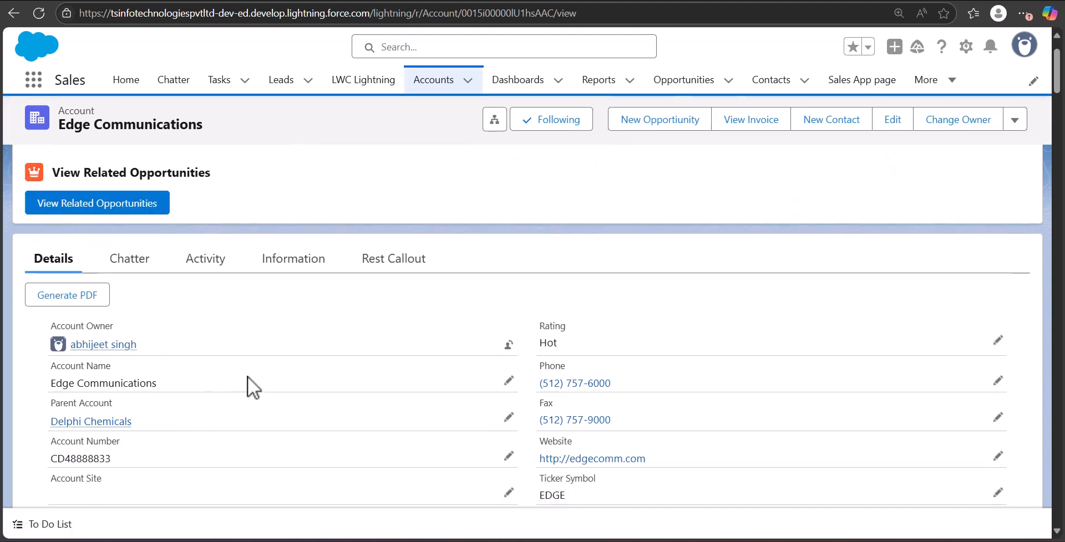